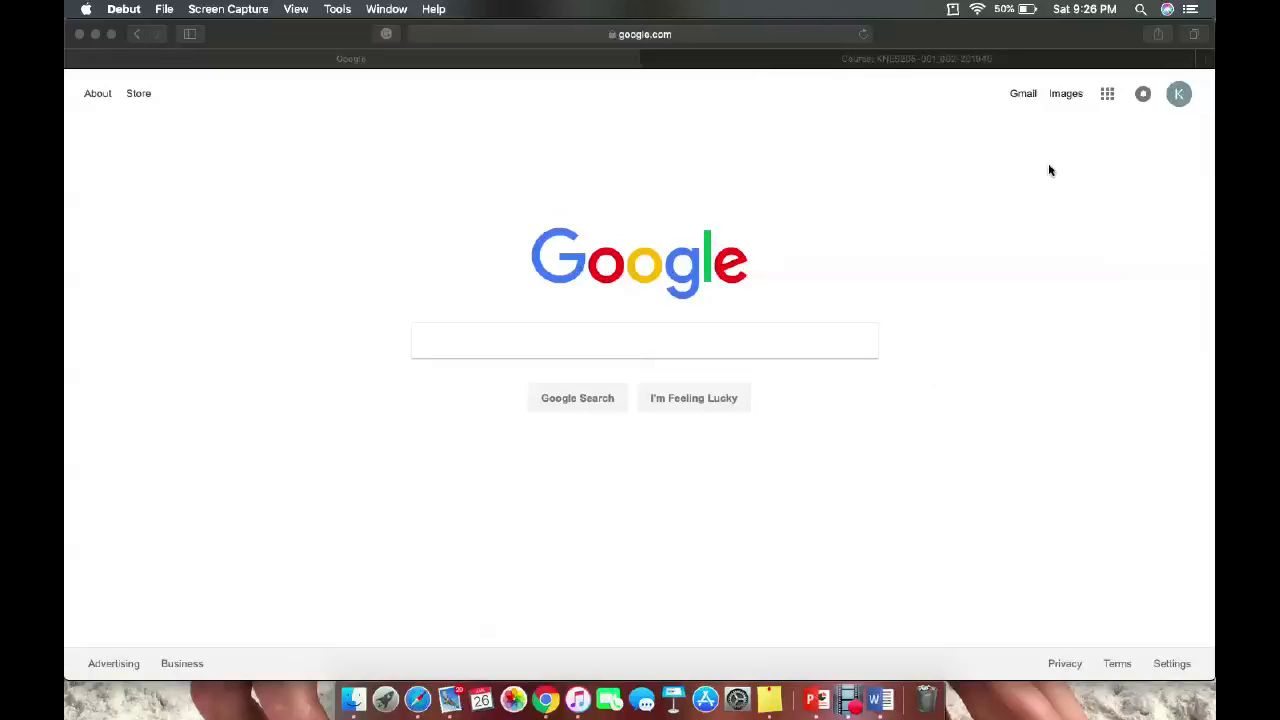
Launch Google Calendar from the Google apps grid in Safari.
left_click(1108, 98)
left_click(1108, 95)
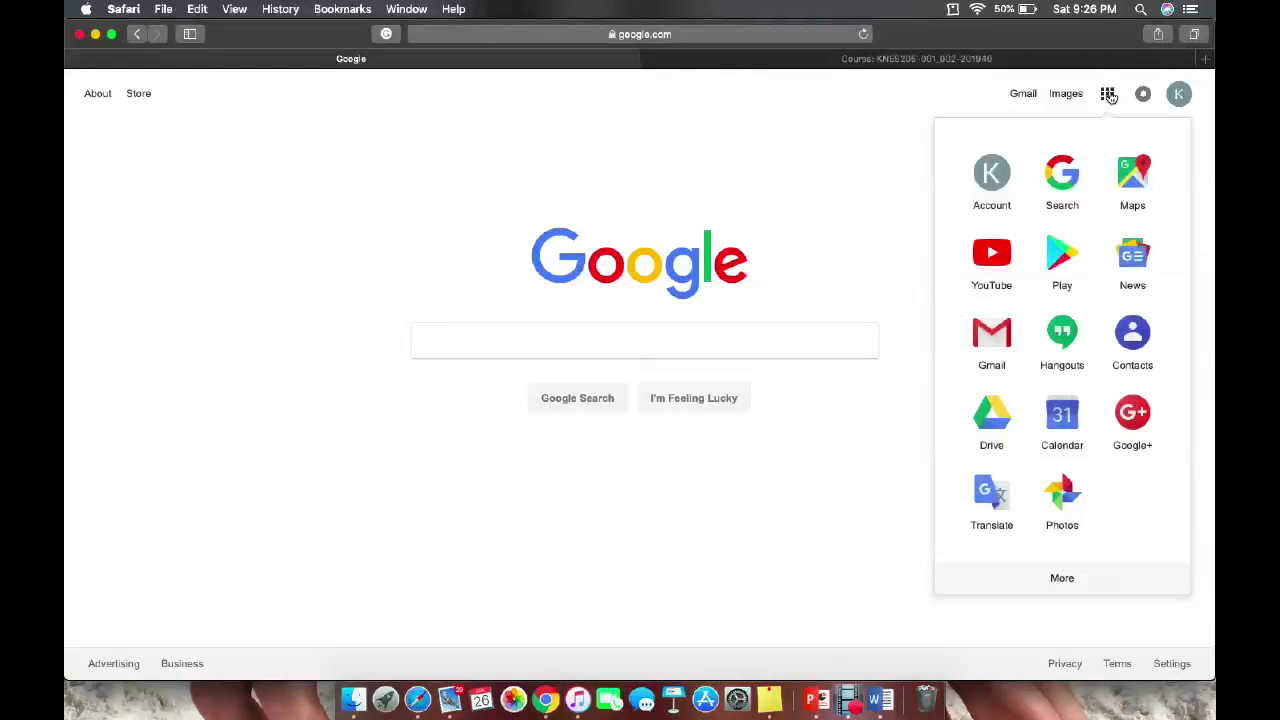
left_click(1062, 410)
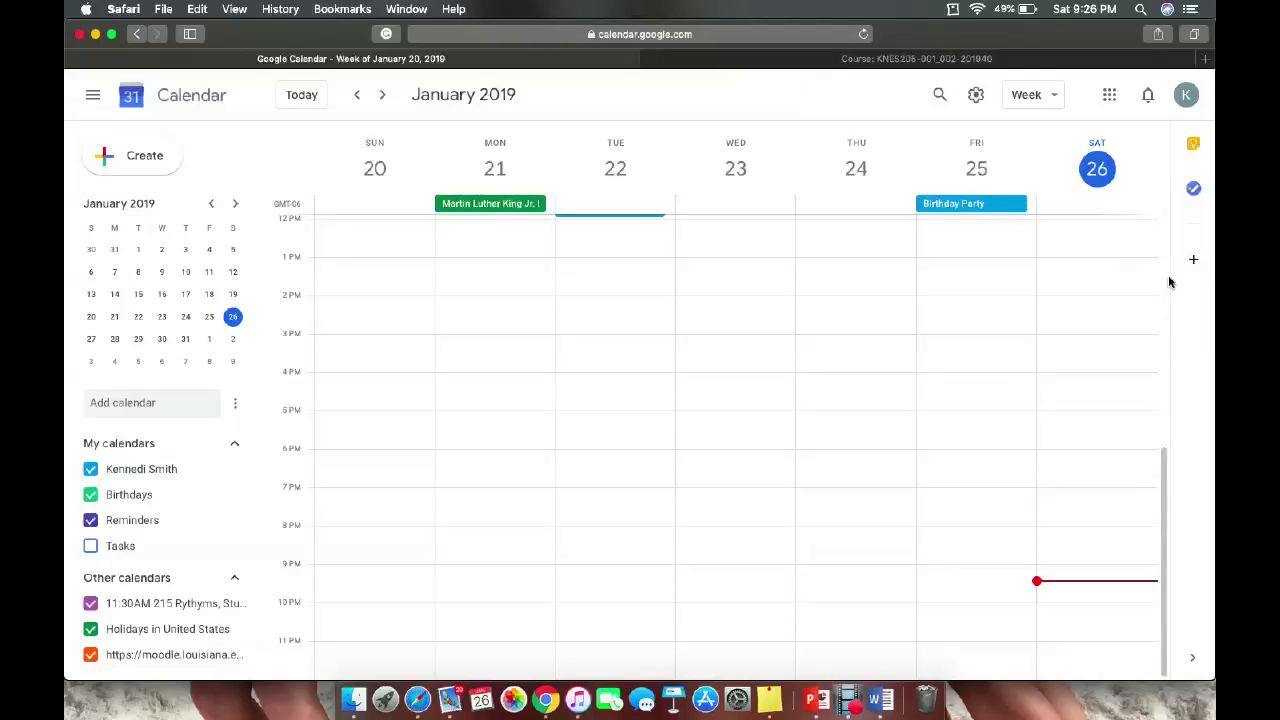
left_click(1053, 96)
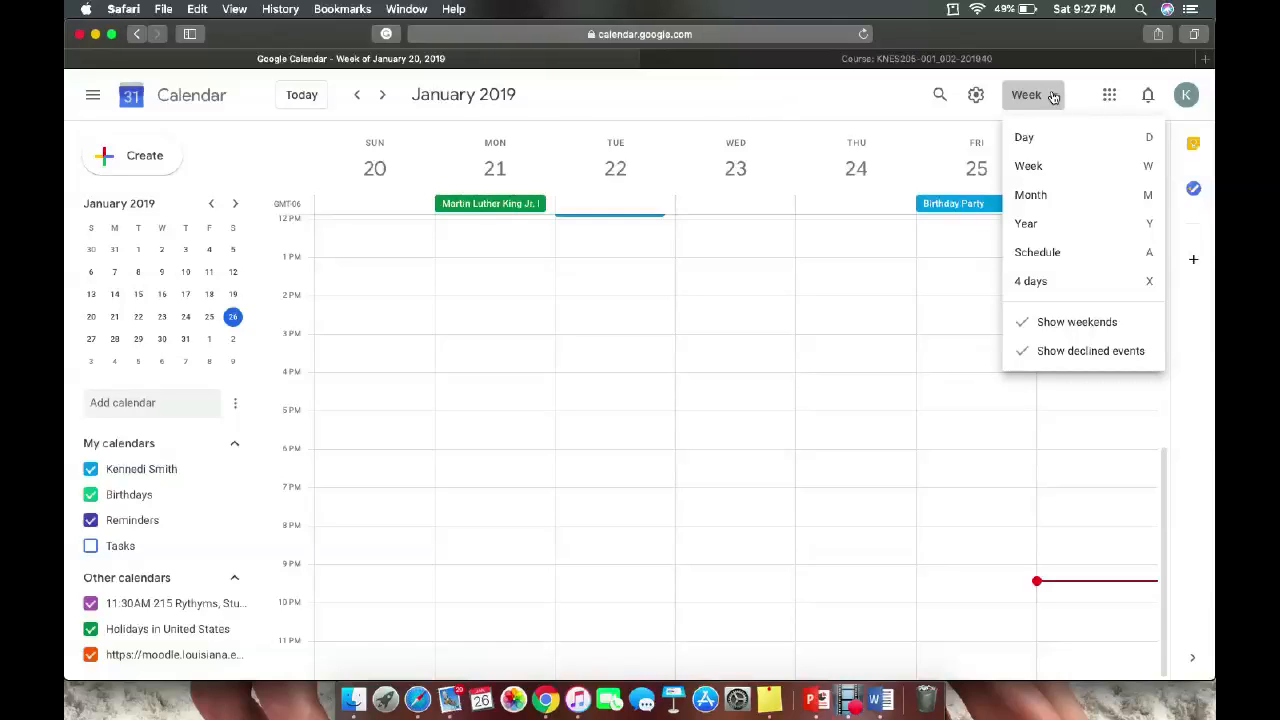
left_click(1057, 167)
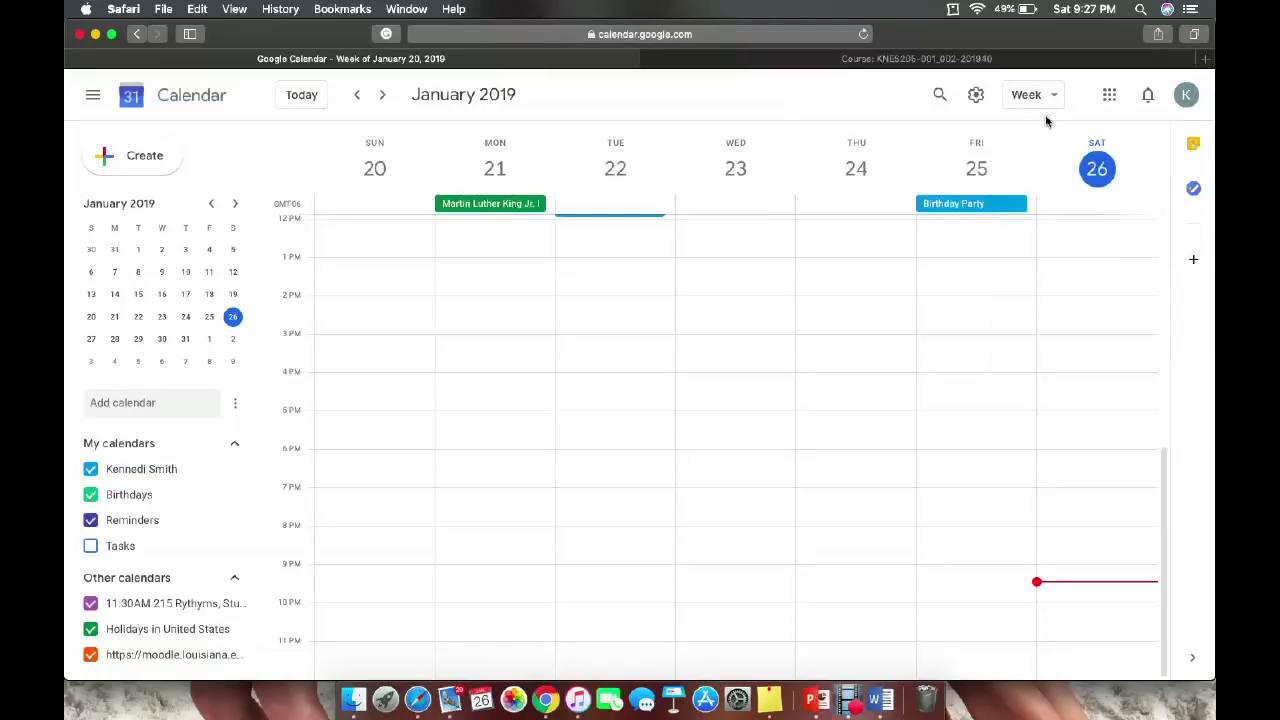
left_click(1032, 96)
left_click(1040, 196)
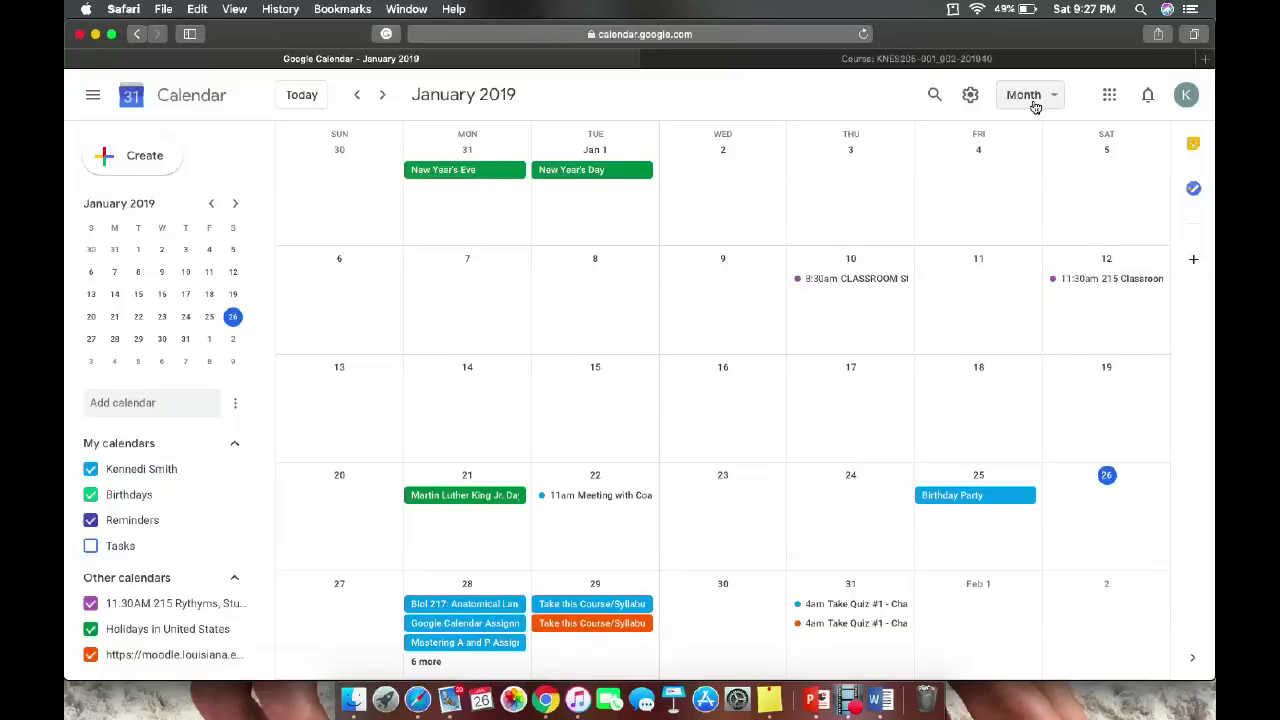
left_click(1034, 100)
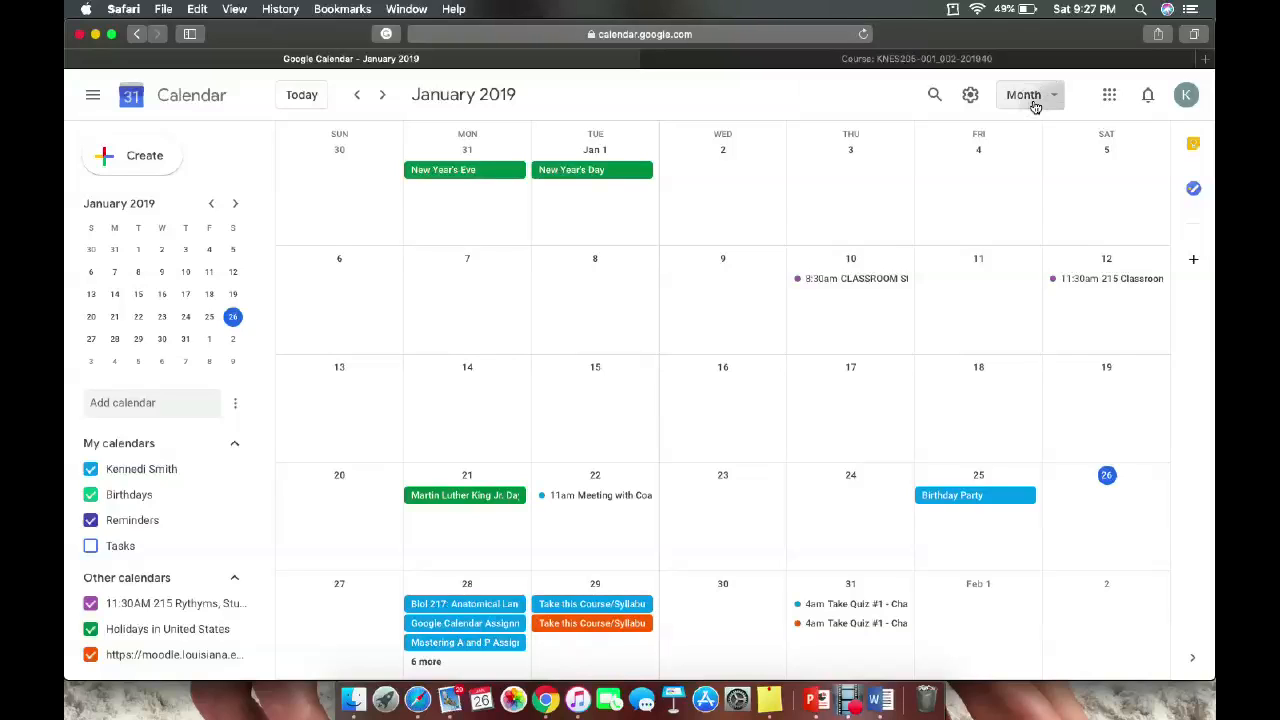
left_click(1029, 166)
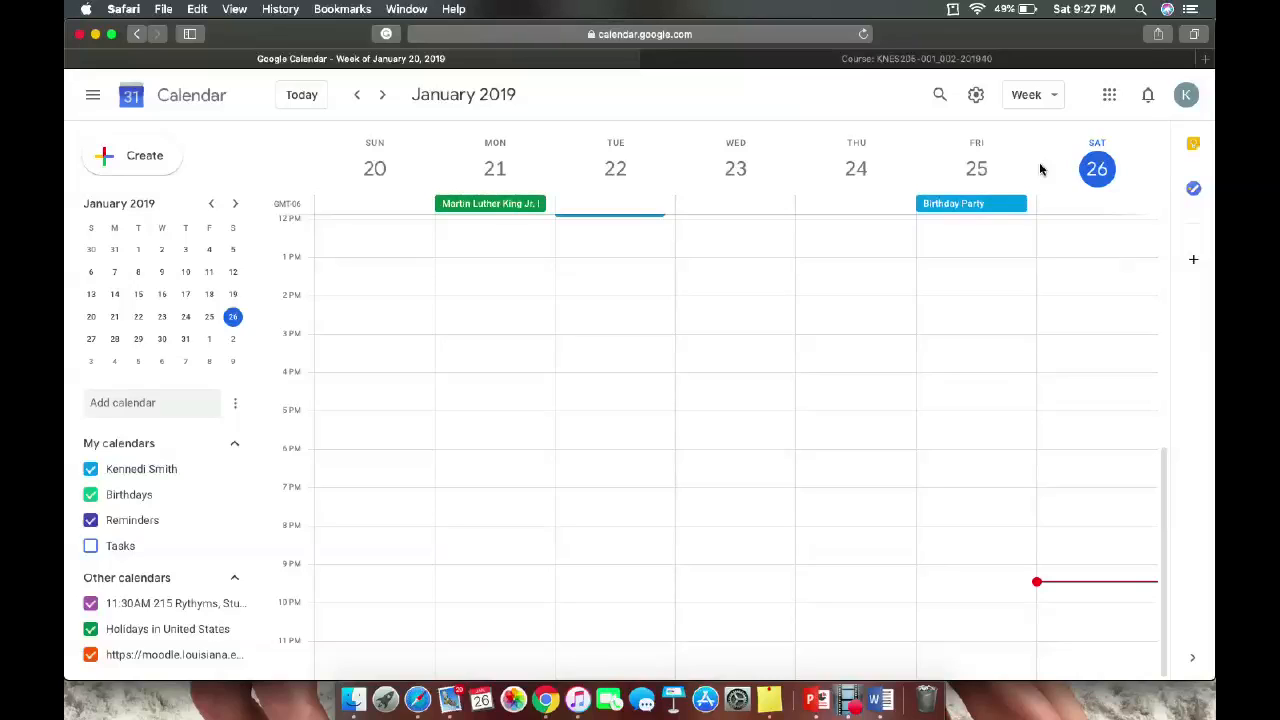
Save an all-day 'First official day of softball' event on Wednesday, January 23.
left_click(735, 199)
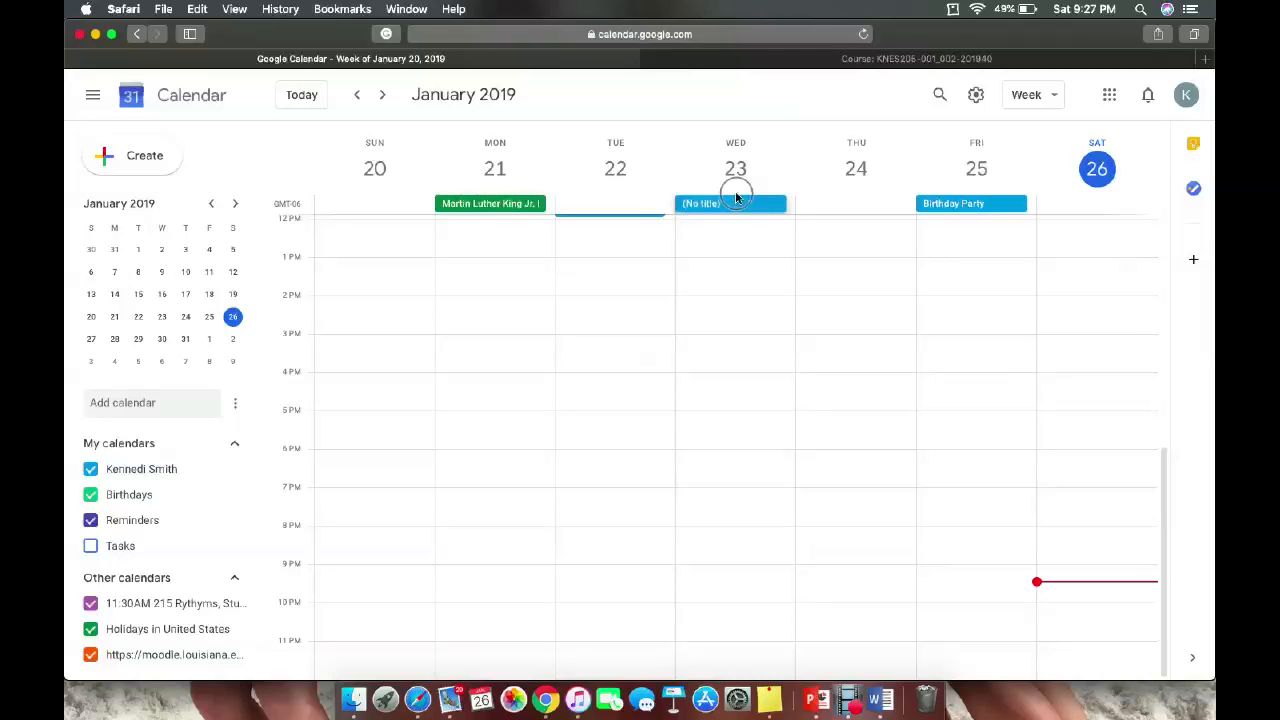
left_click(735, 199)
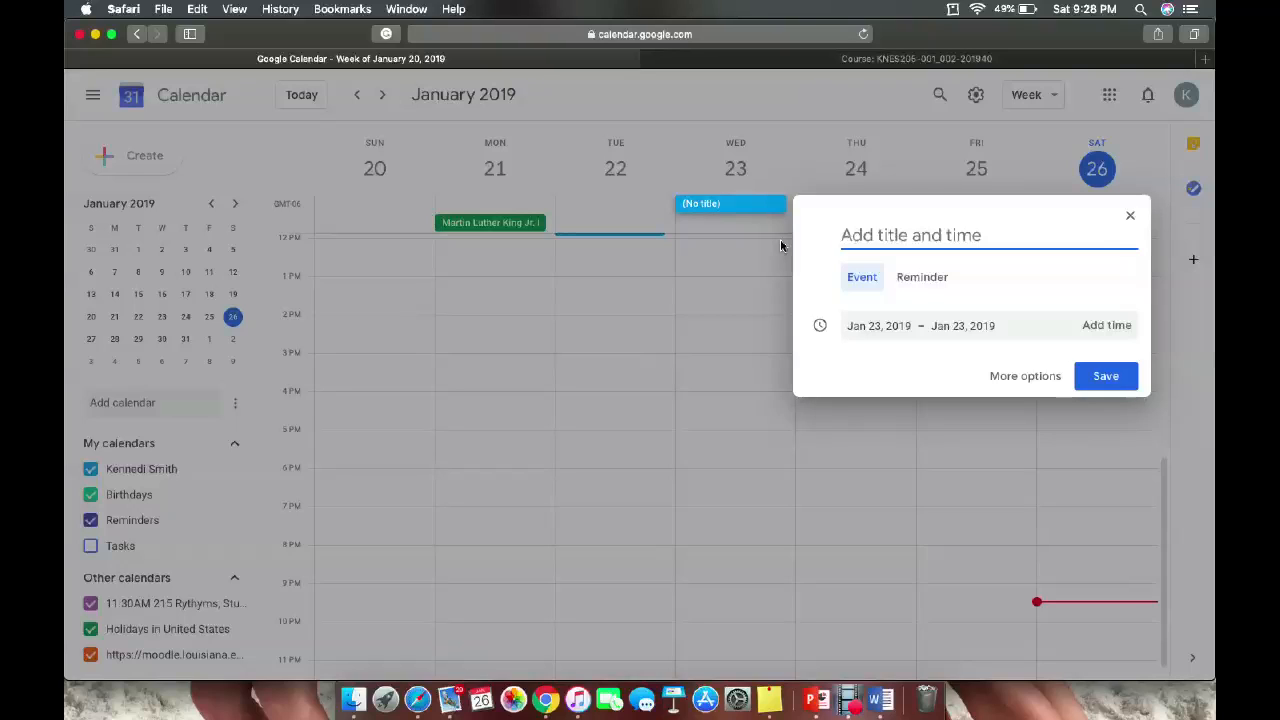
type("First")
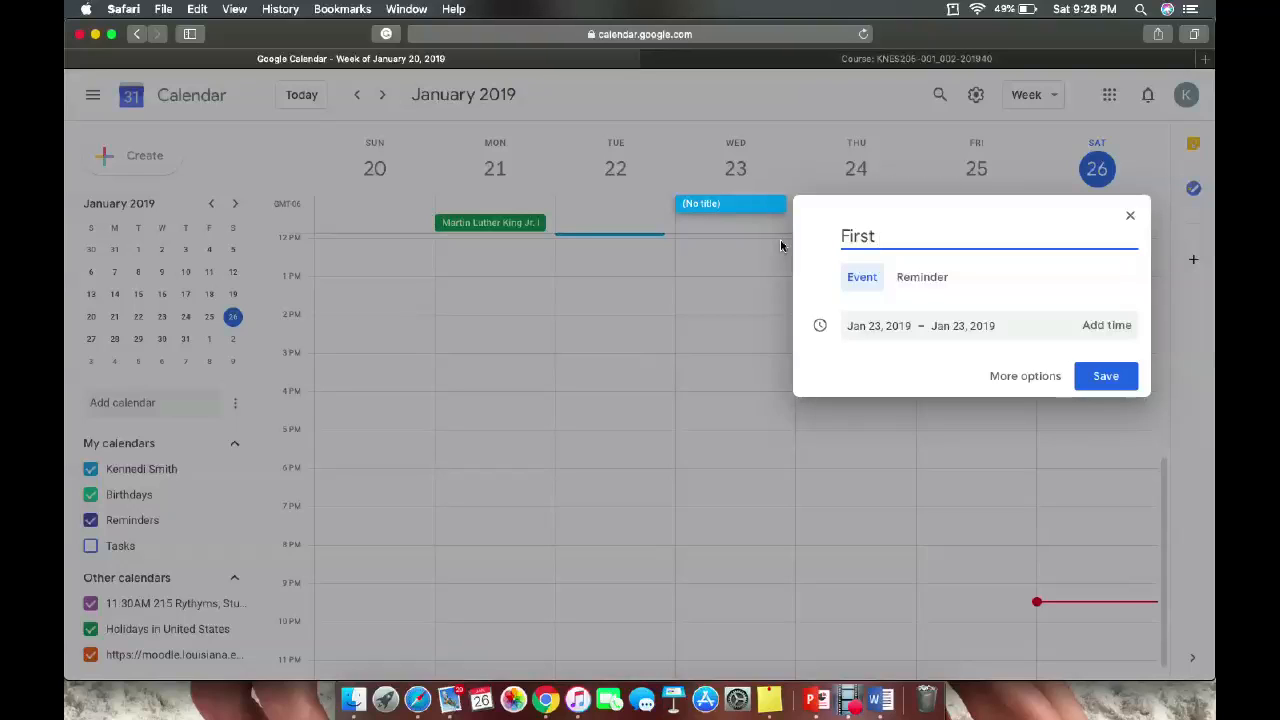
type(" official day of ")
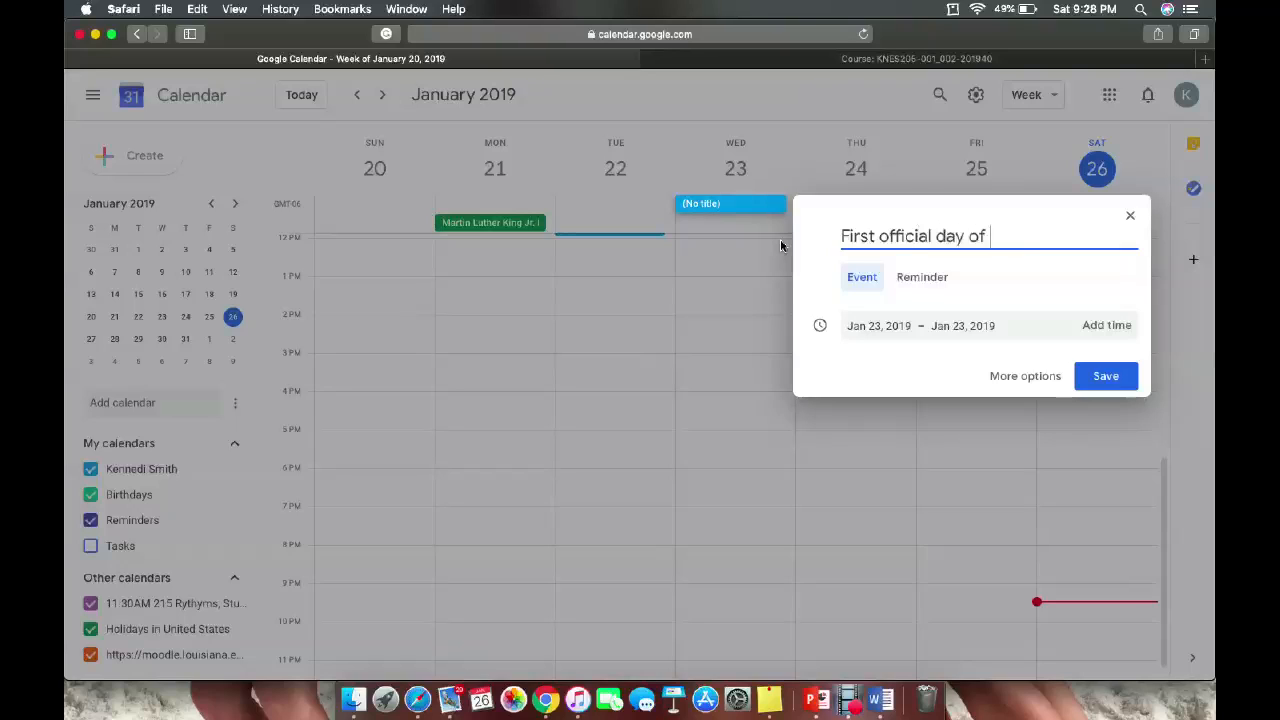
type("softball")
left_click(1106, 376)
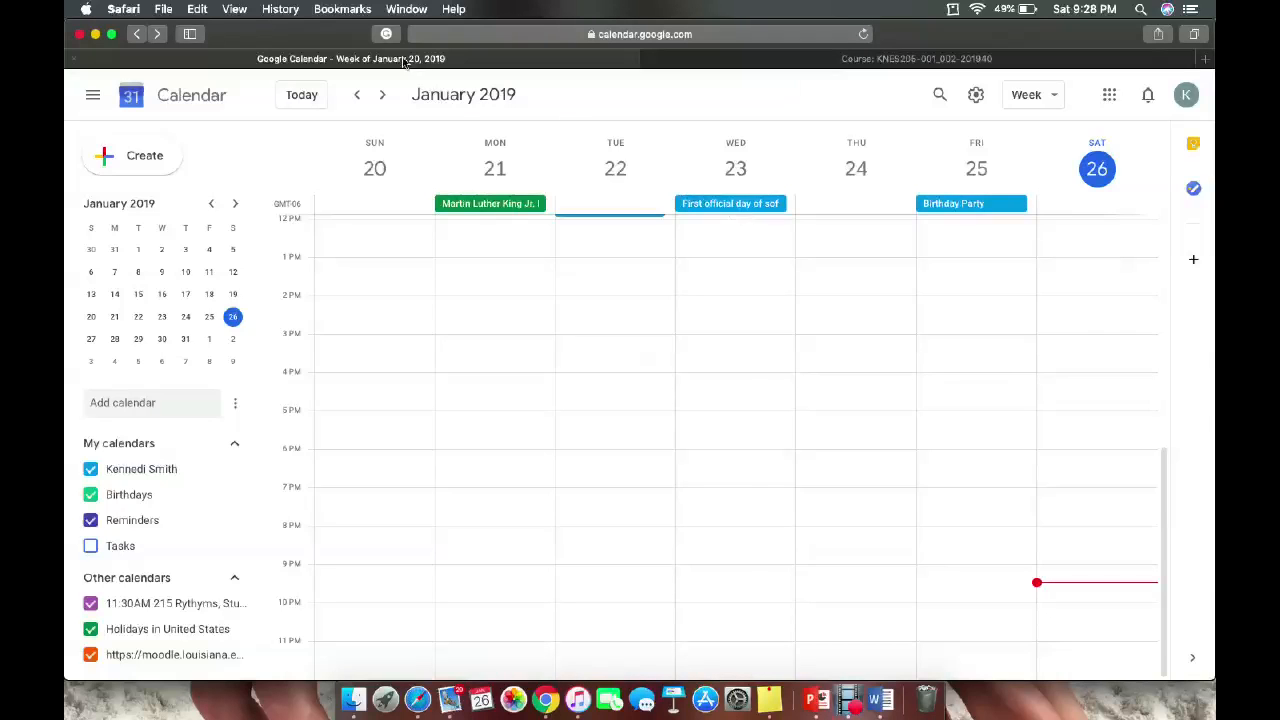
Advance to the Jan 27–Feb 2 week, hide the Moodle calendar, and start a 1 PM Sunday event.
left_click(381, 95)
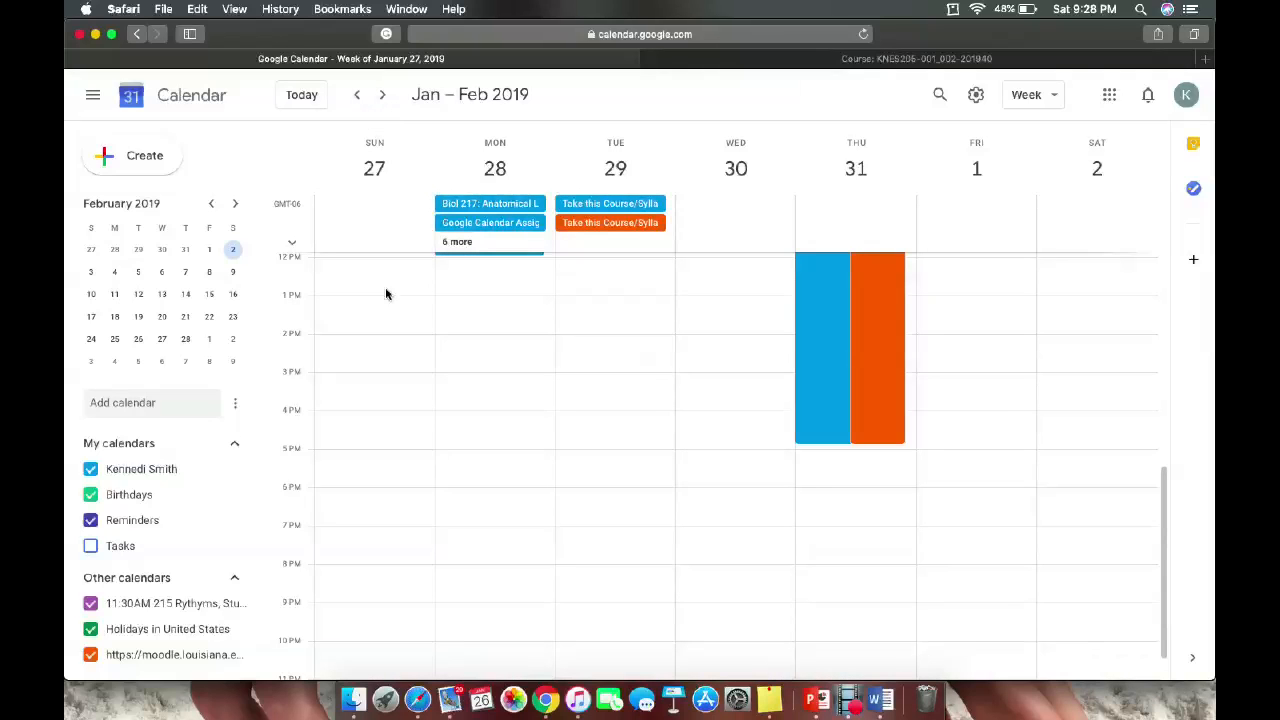
scroll(386, 294, "up", 3)
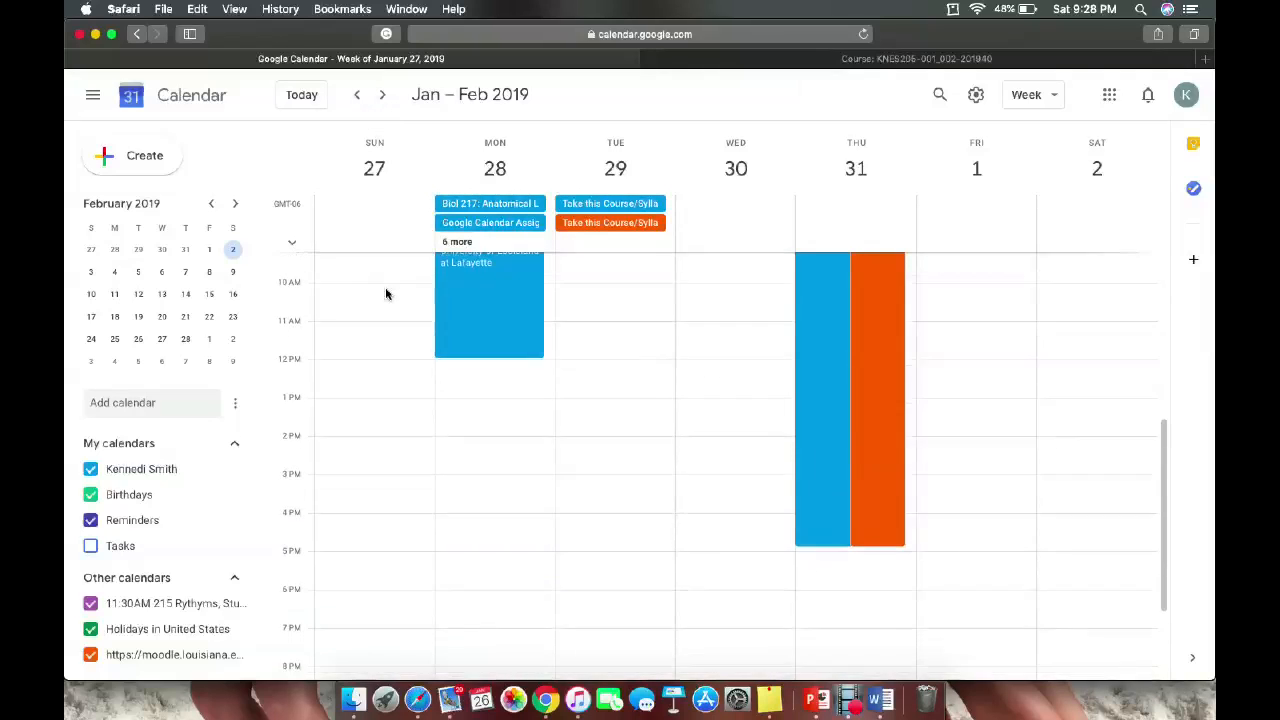
left_click(92, 655)
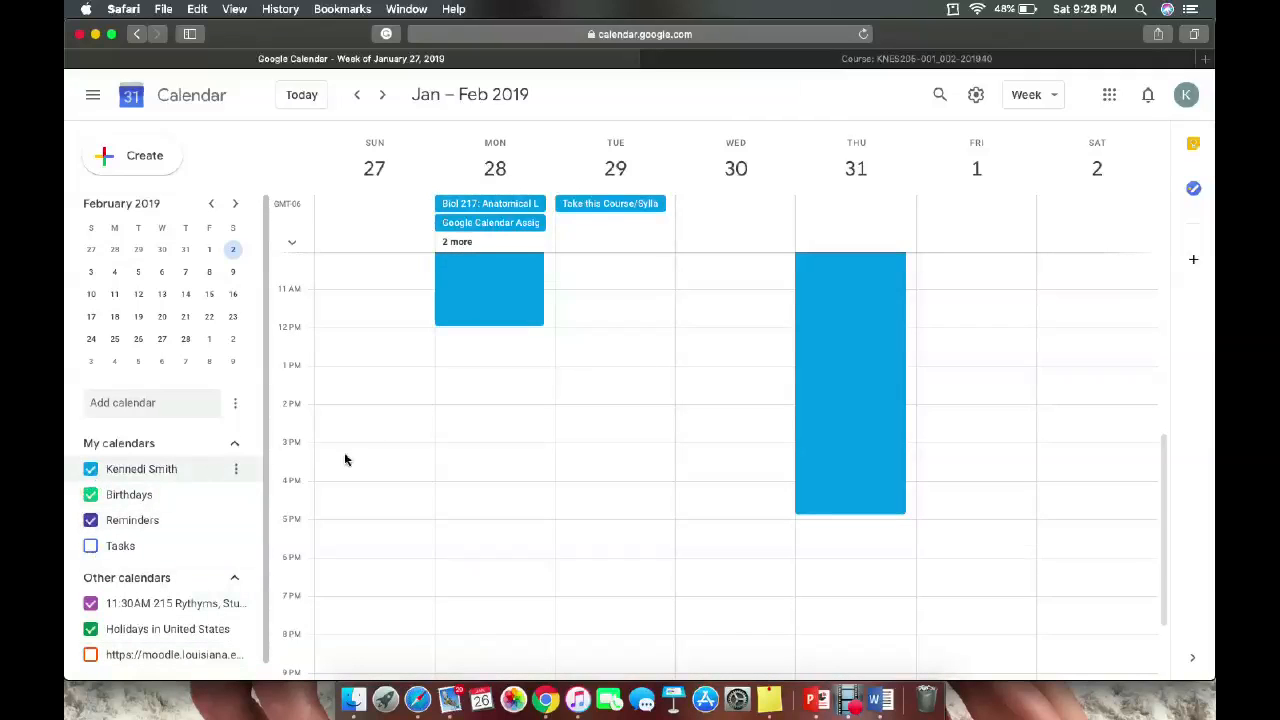
left_click(339, 383)
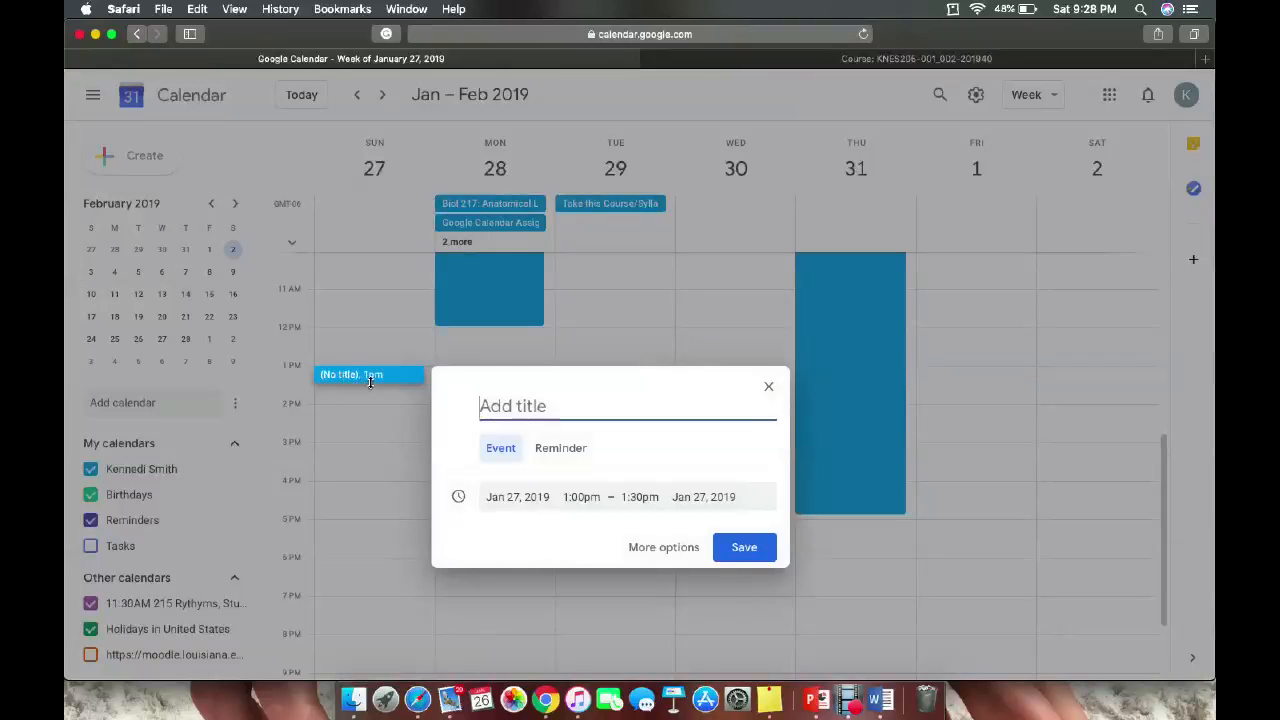
Stretch the Sunday event to 1–4 PM, title it as a meeting with the coach, fix typos, and save.
left_click_drag(370, 382, 360, 474)
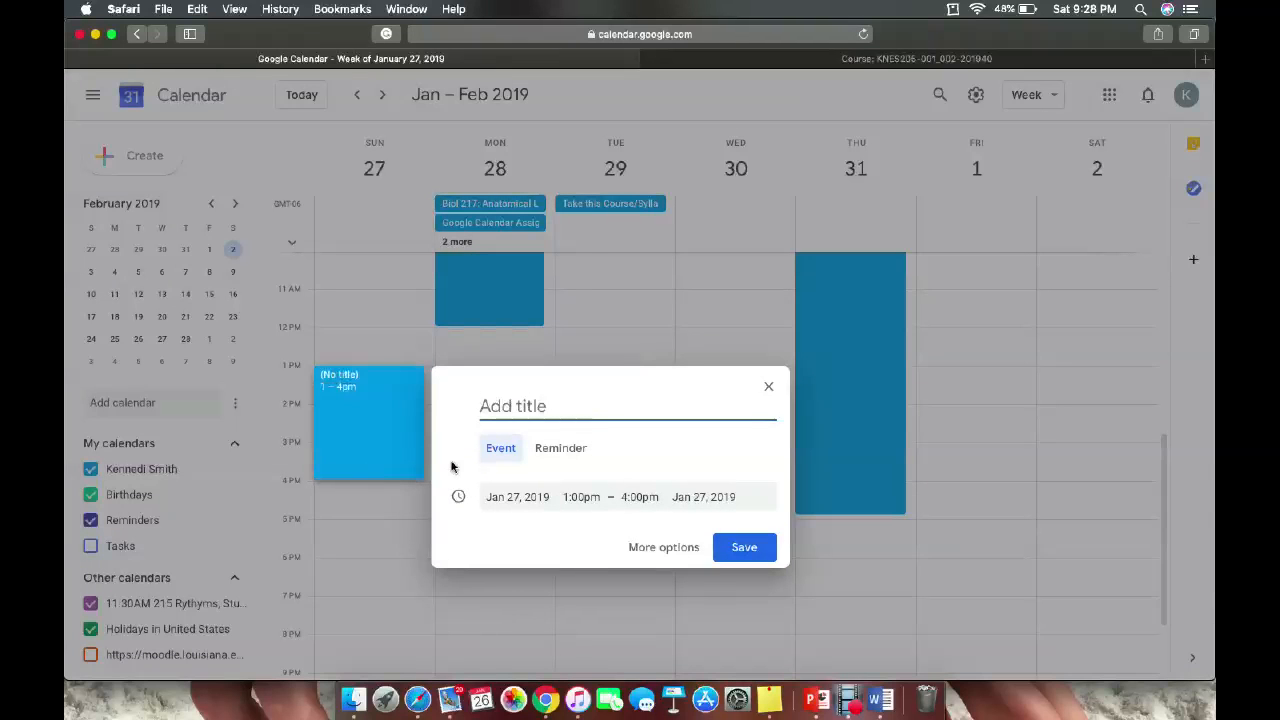
type("Metteing with co")
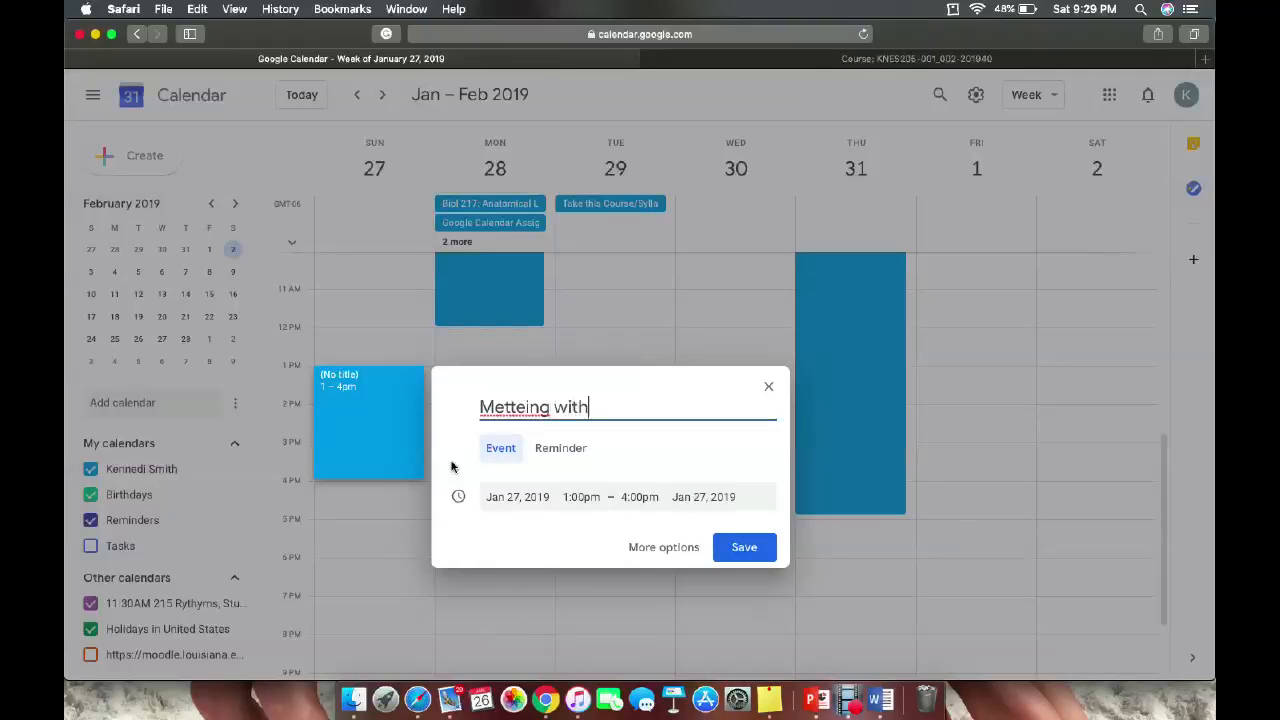
key("BackSpace")
key("BackSpace")
type("Coach SMith")
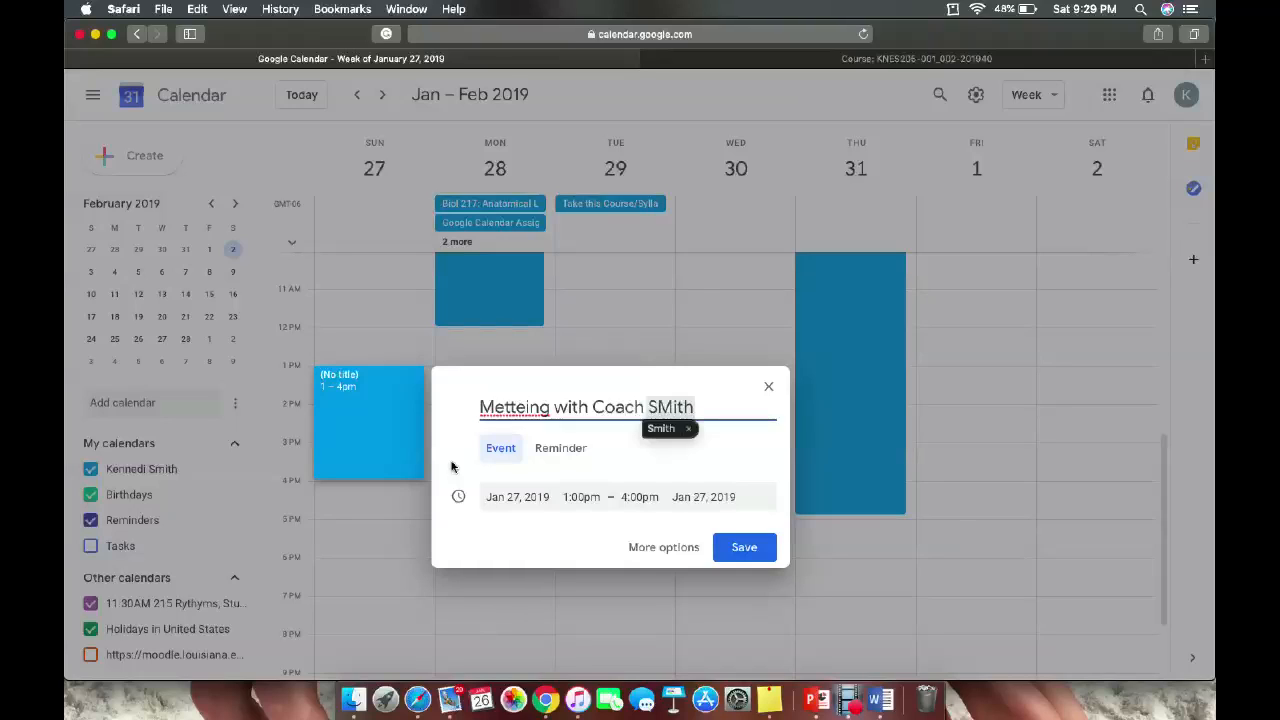
key("BackSpace")
key("BackSpace")
key("BackSpace")
key("BackSpace")
type("mith")
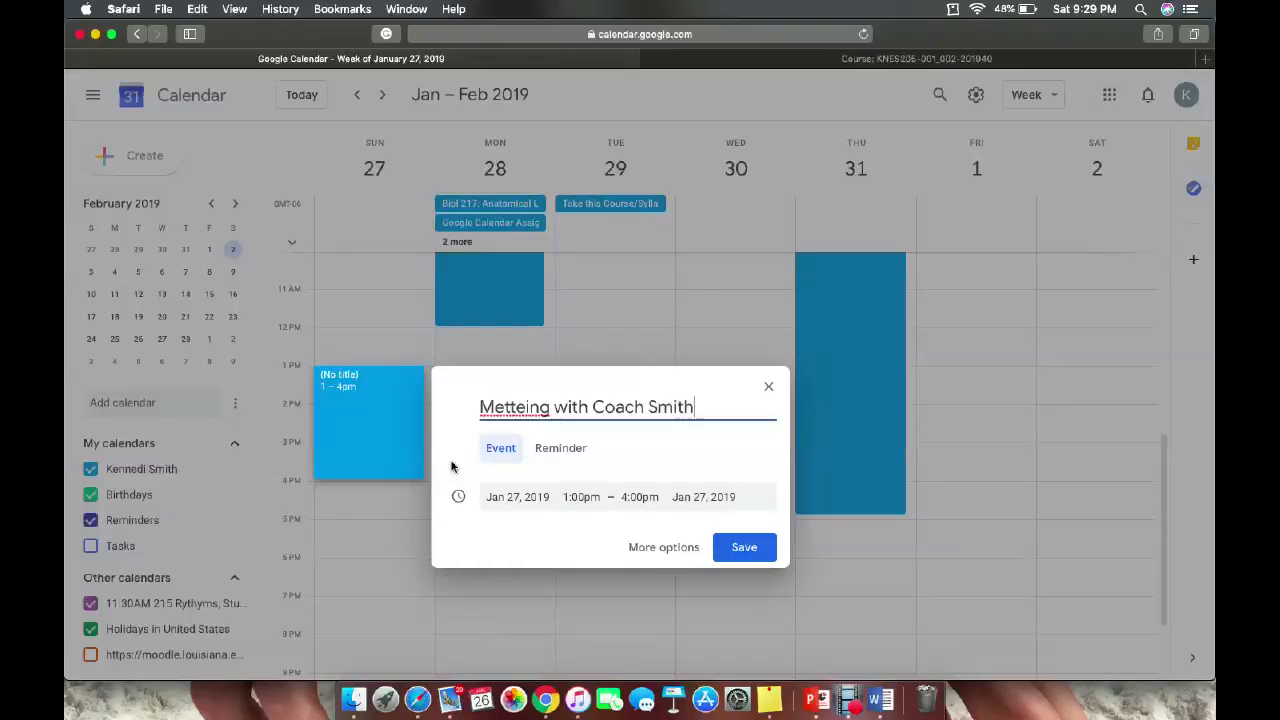
left_click(509, 410)
key("Right")
key("Right")
key("BackSpace")
key("BackSpace")
key("BackSpace")
type("et")
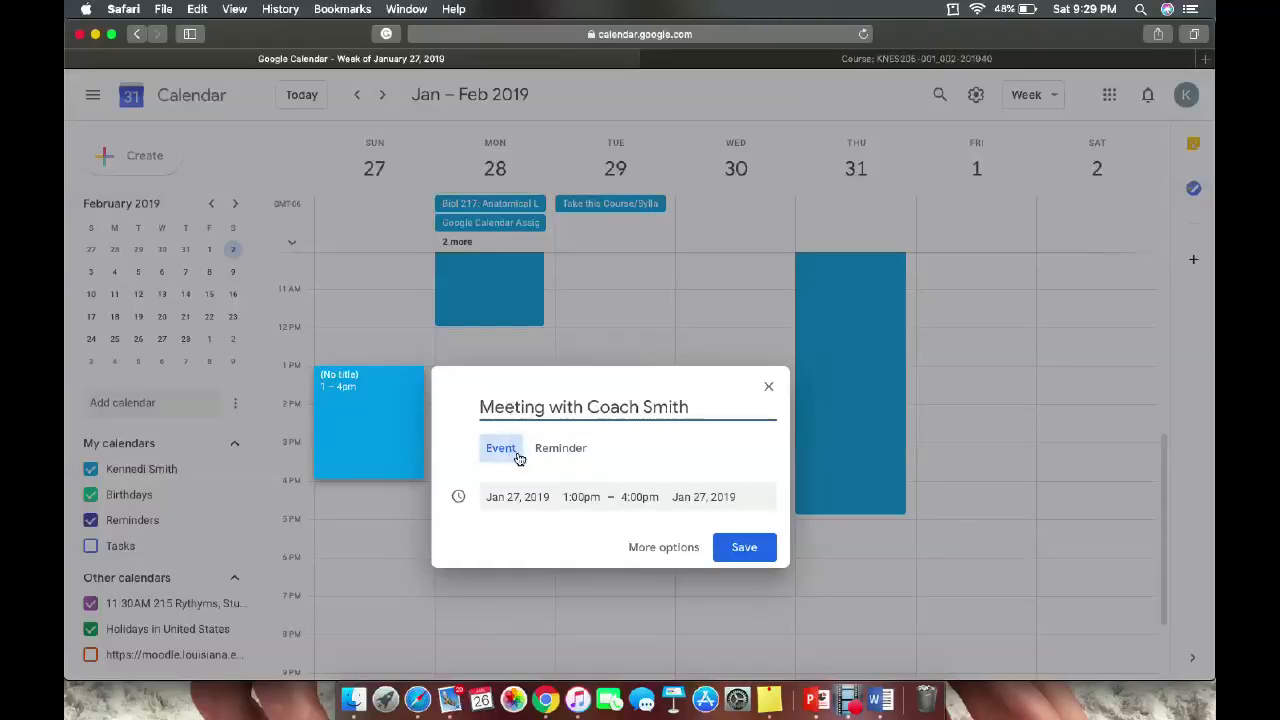
left_click(511, 453)
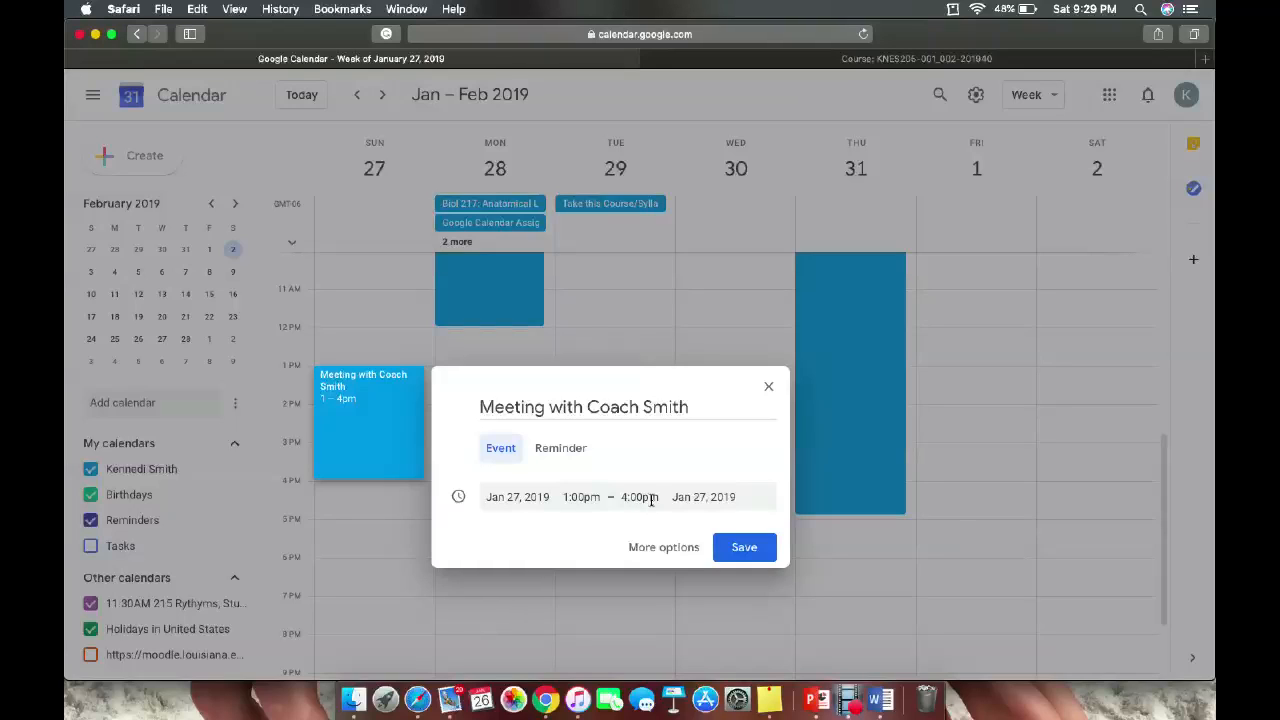
left_click(752, 551)
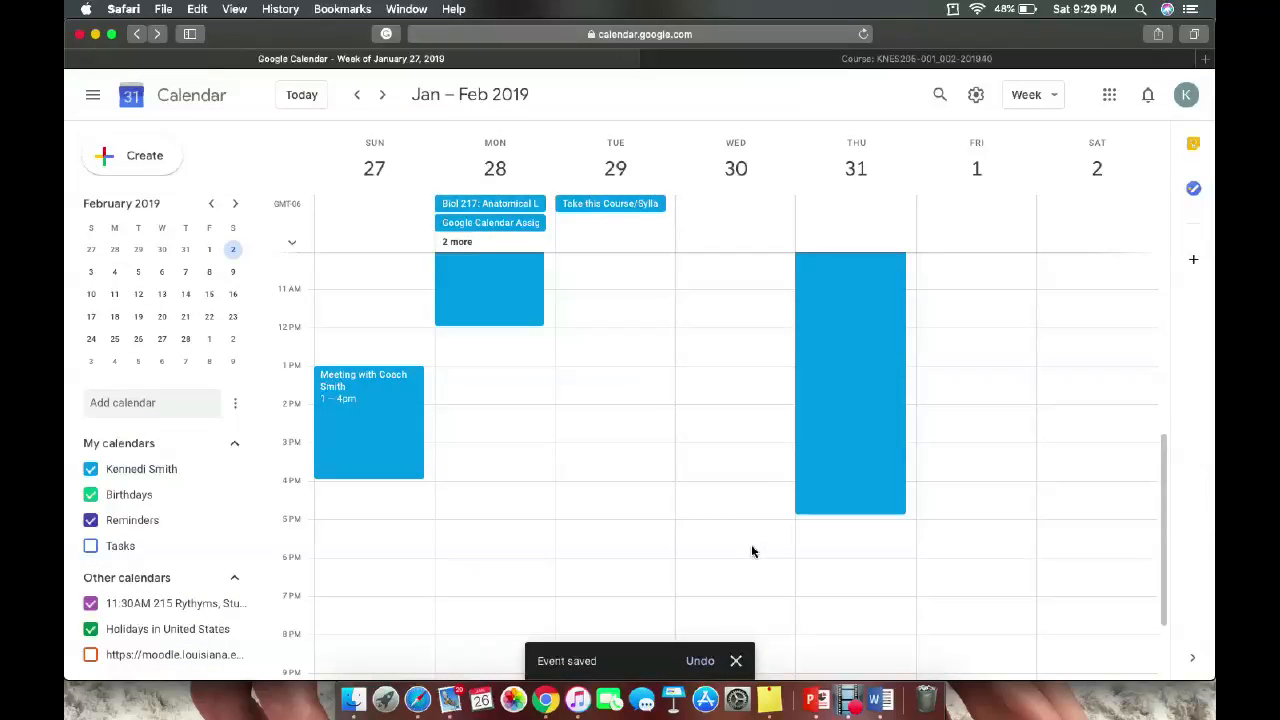
Start a new event titled 'Soccer practice'.
left_click(136, 158)
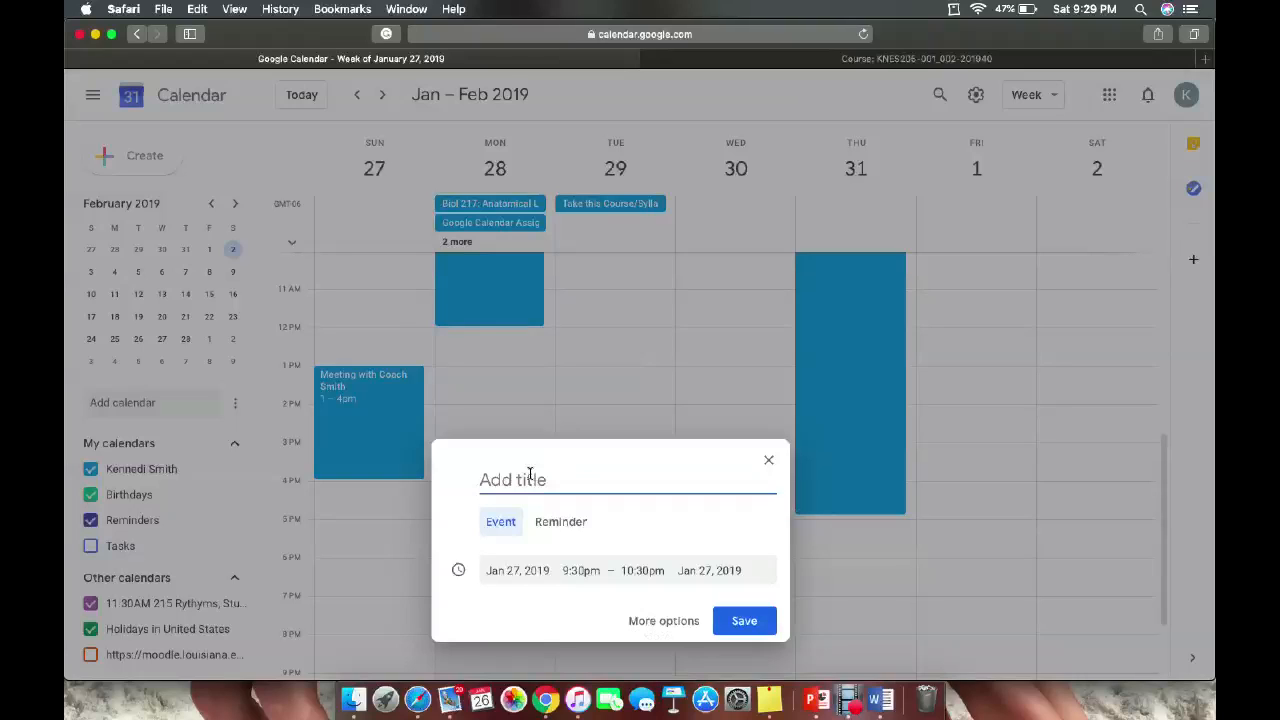
type("SOccer practice")
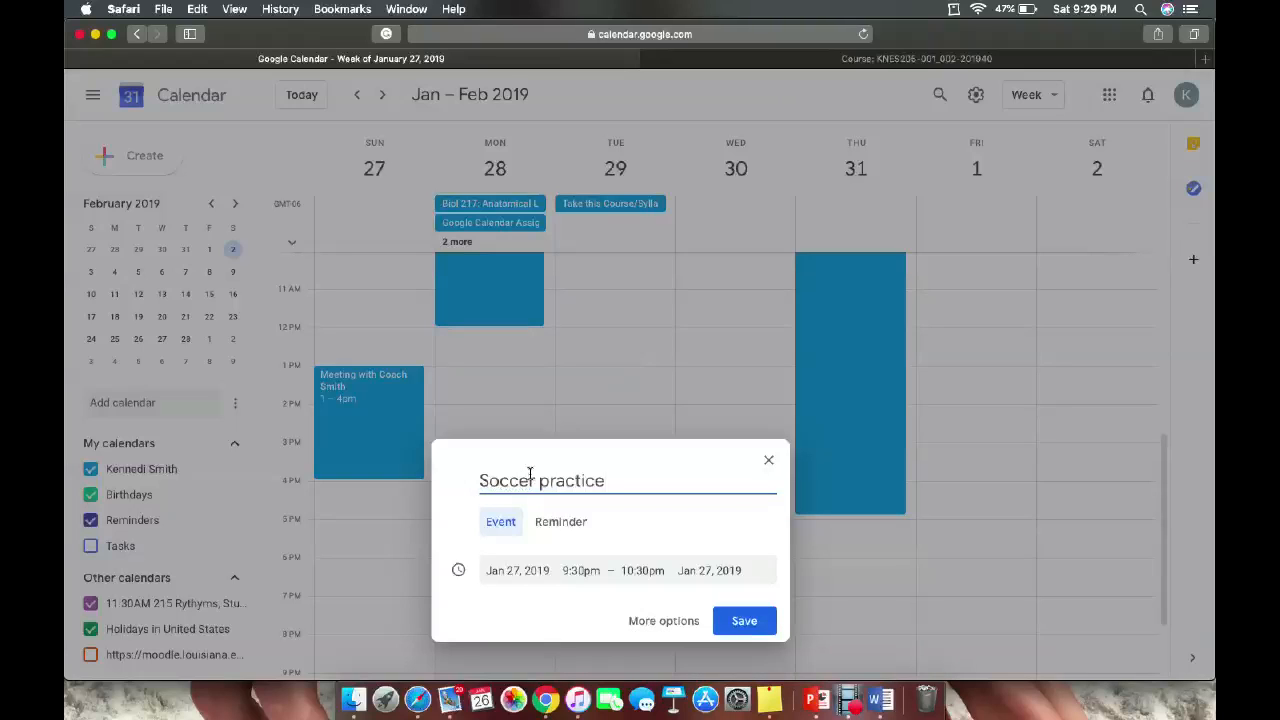
left_click(506, 522)
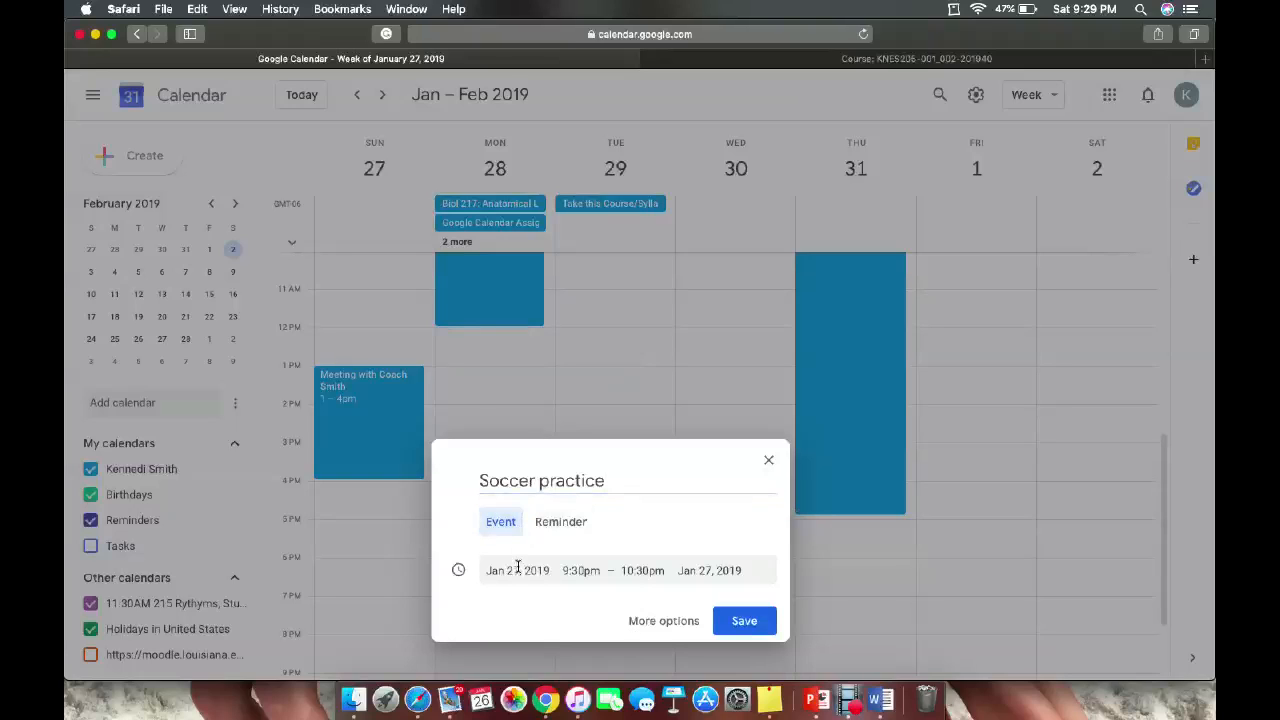
Set Soccer practice to 8:30am–10:00am and save it.
left_click(579, 569)
scroll(614, 490, "up", 2)
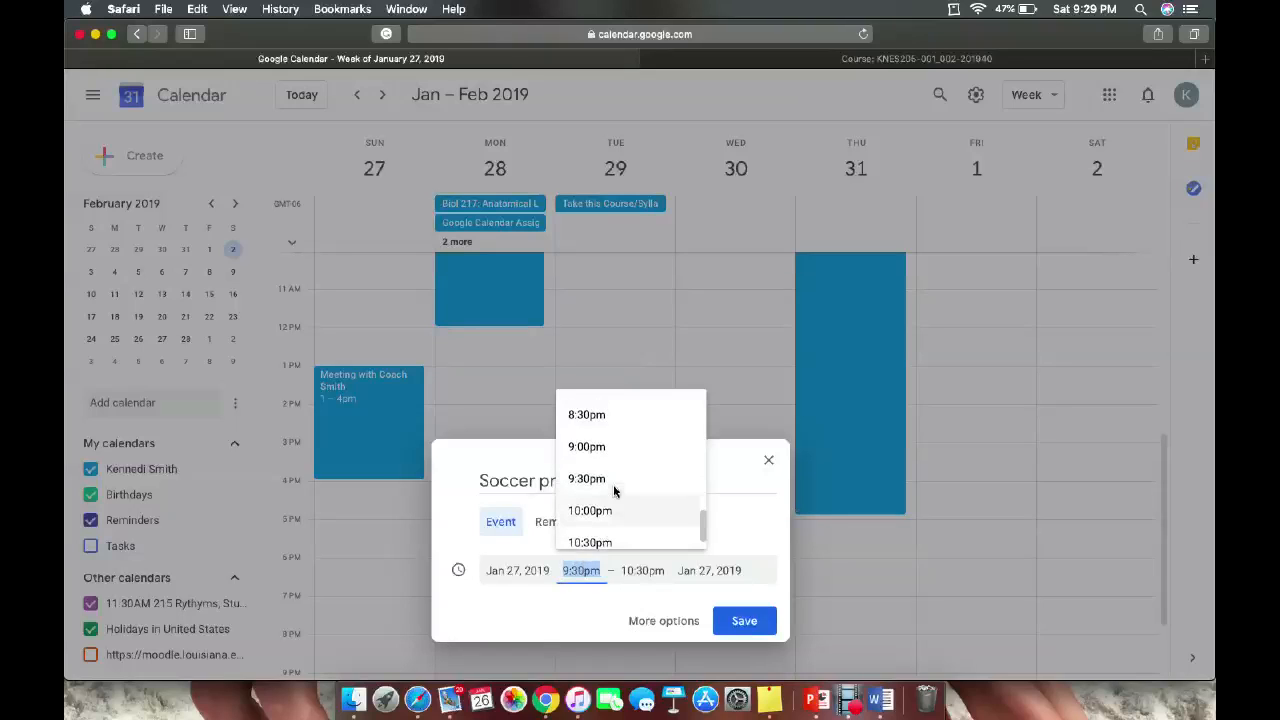
scroll(614, 490, "up", 3)
scroll(614, 490, "up", 5)
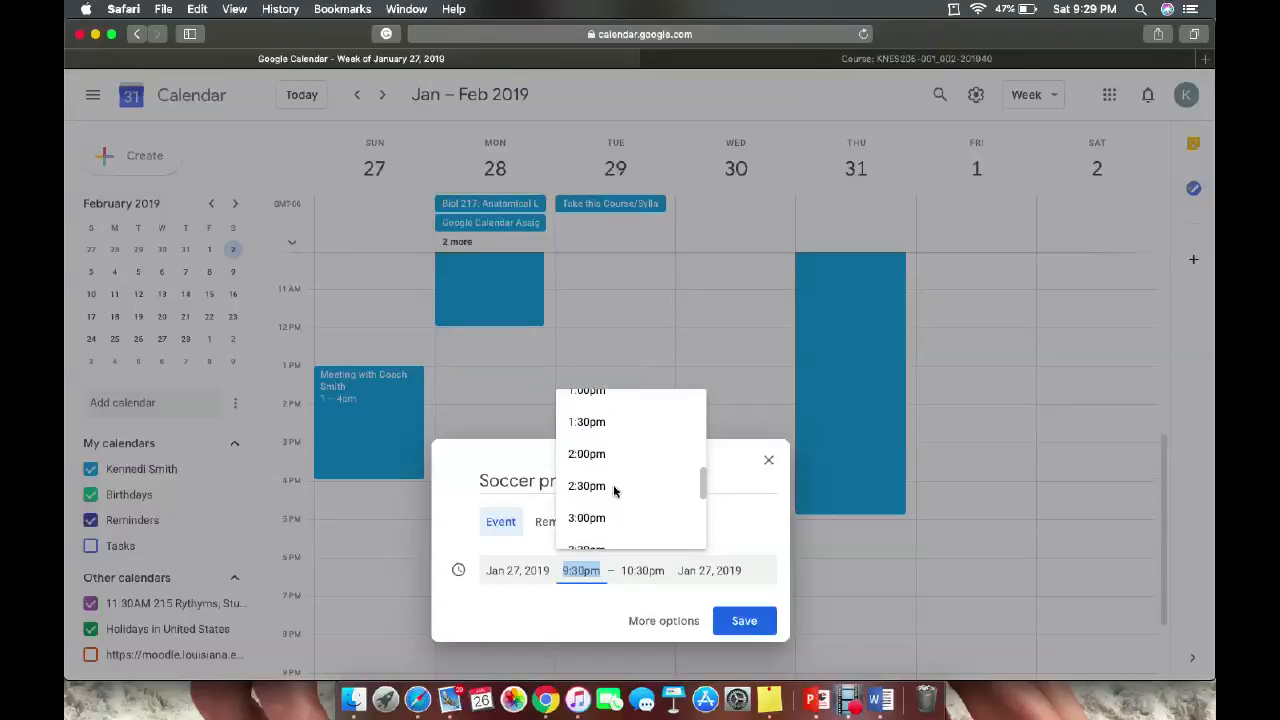
scroll(614, 490, "up", 5)
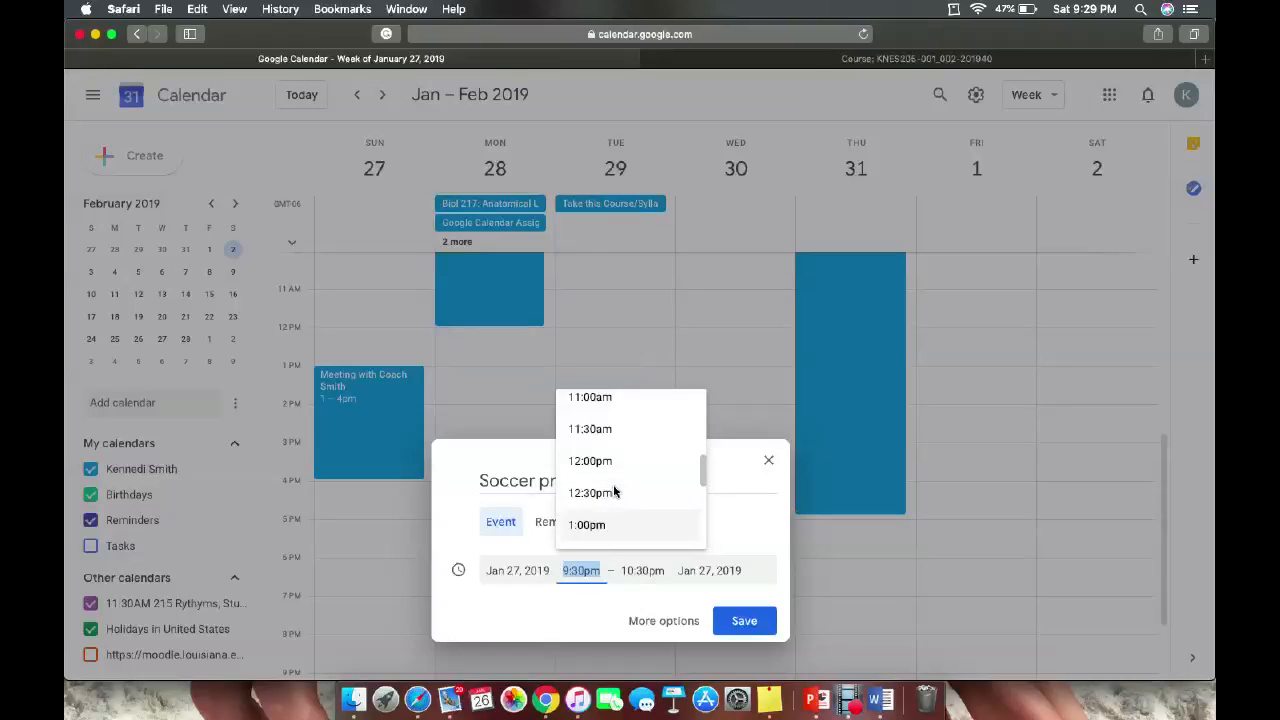
left_click(605, 453)
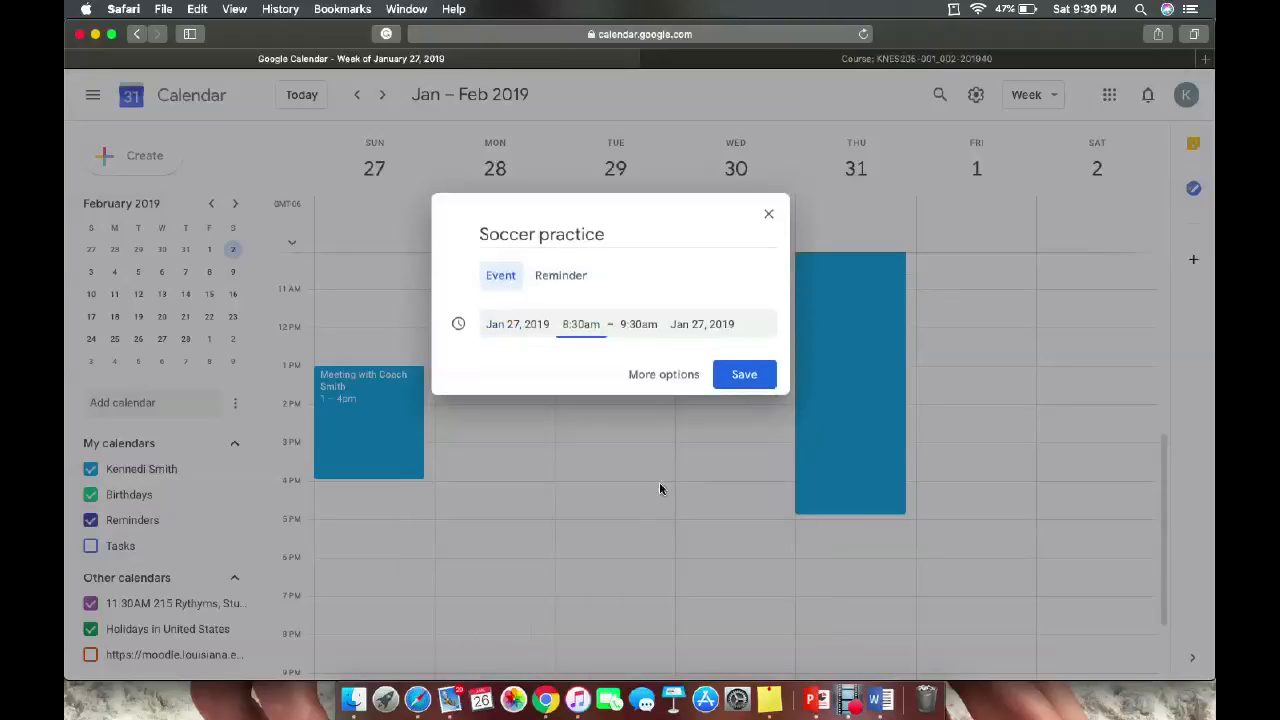
left_click(640, 324)
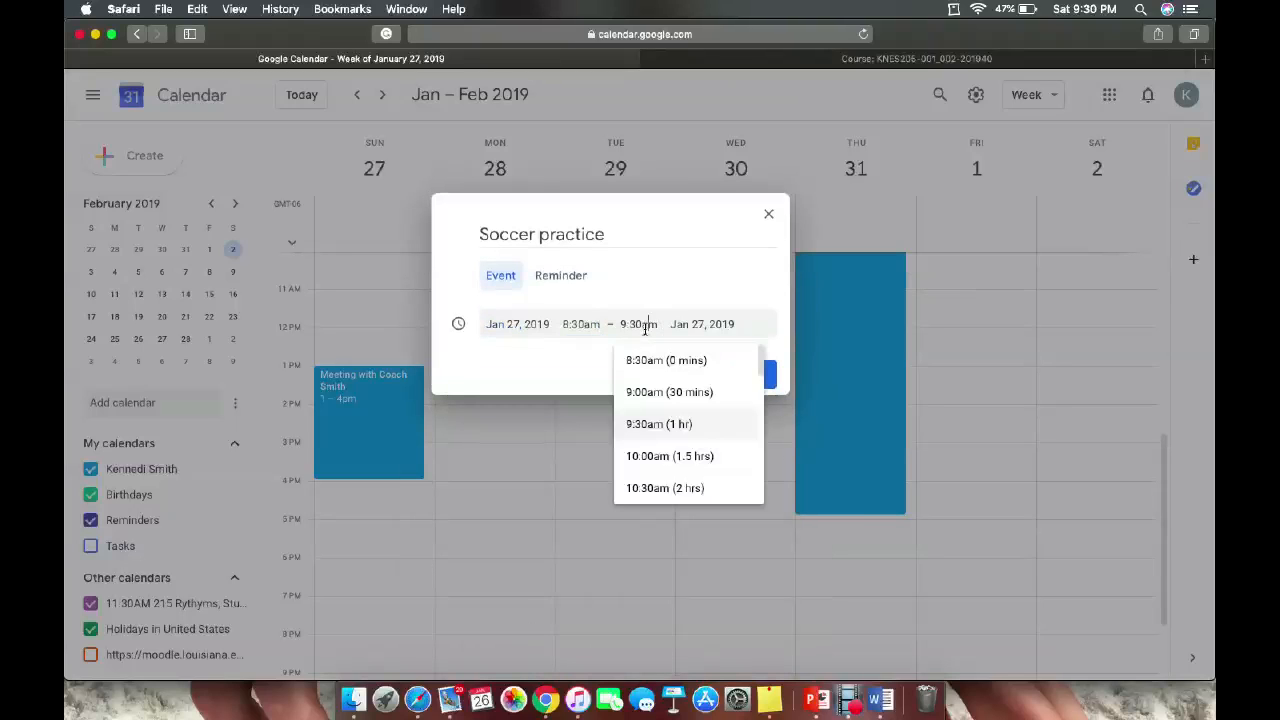
left_click(668, 456)
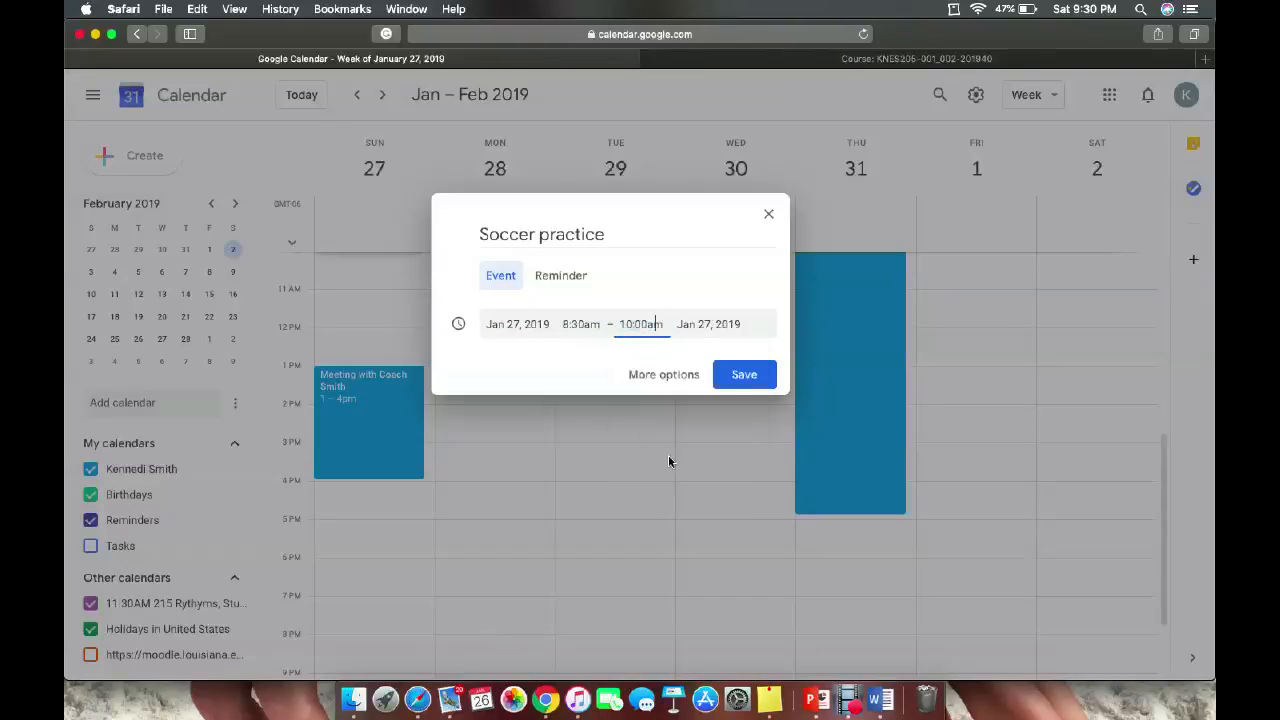
left_click(741, 377)
scroll(485, 465, "down", 2)
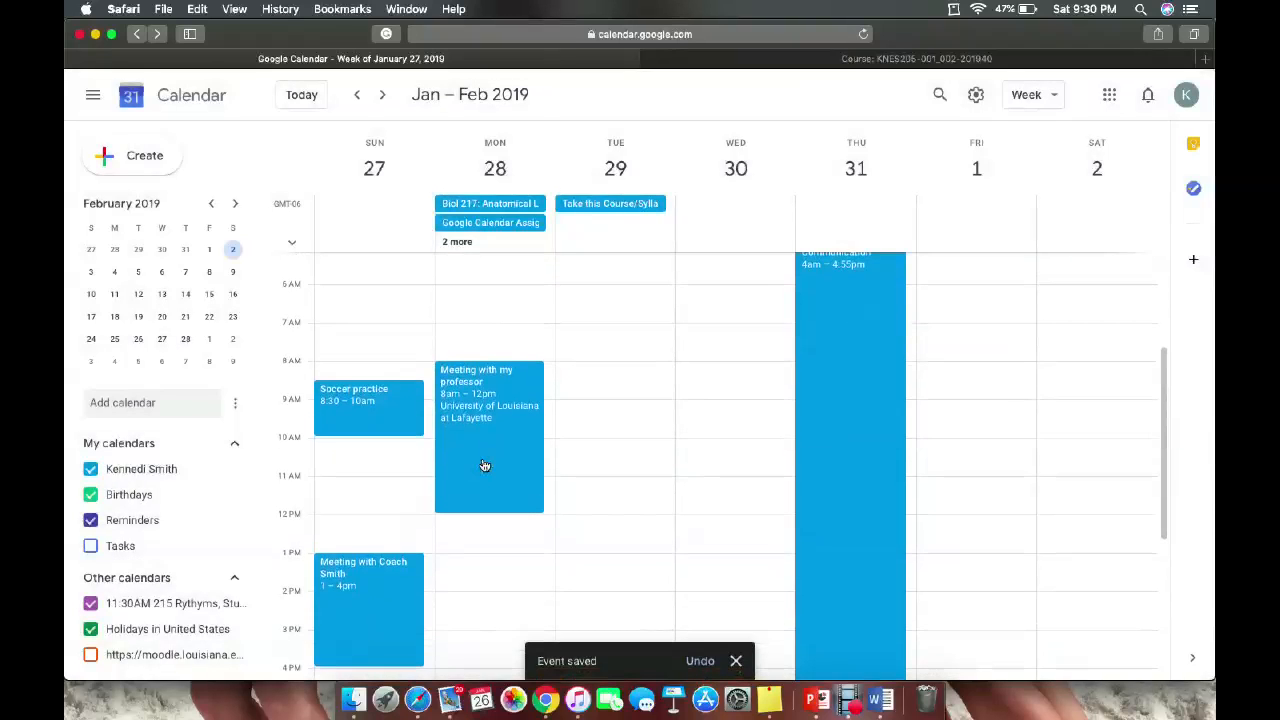
scroll(468, 438, "down", 2)
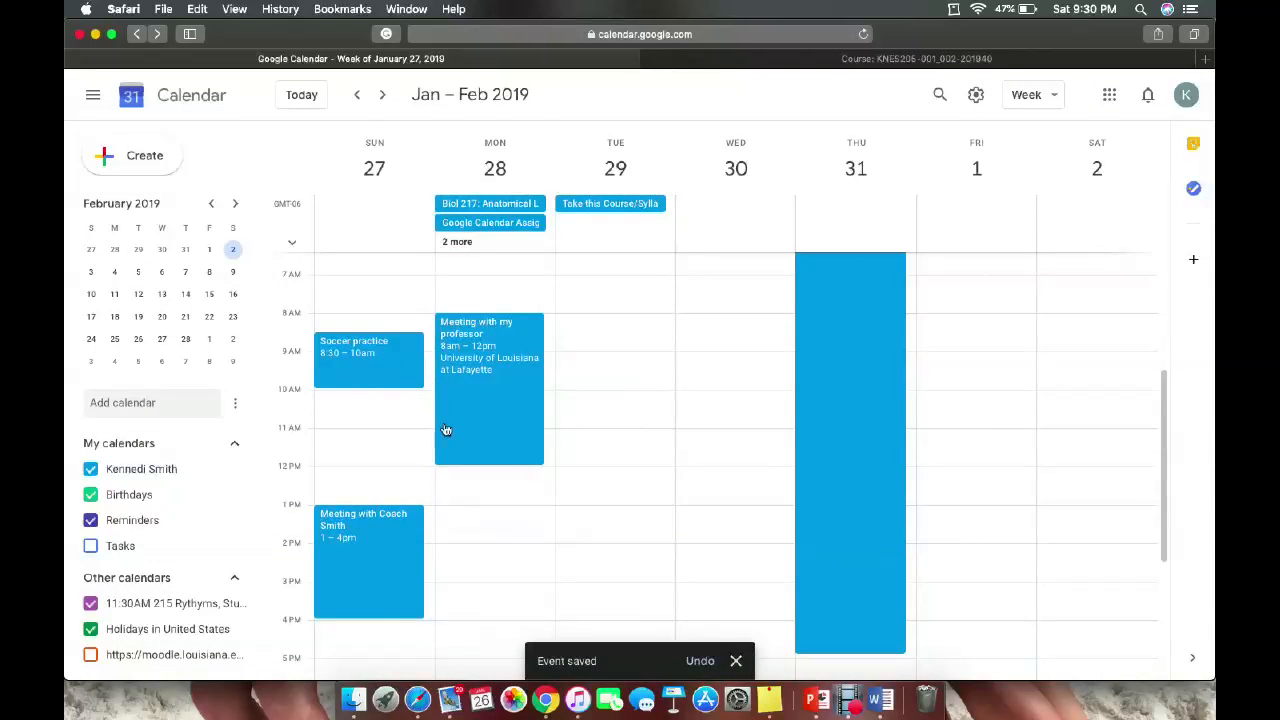
scroll(536, 502, "down", 6)
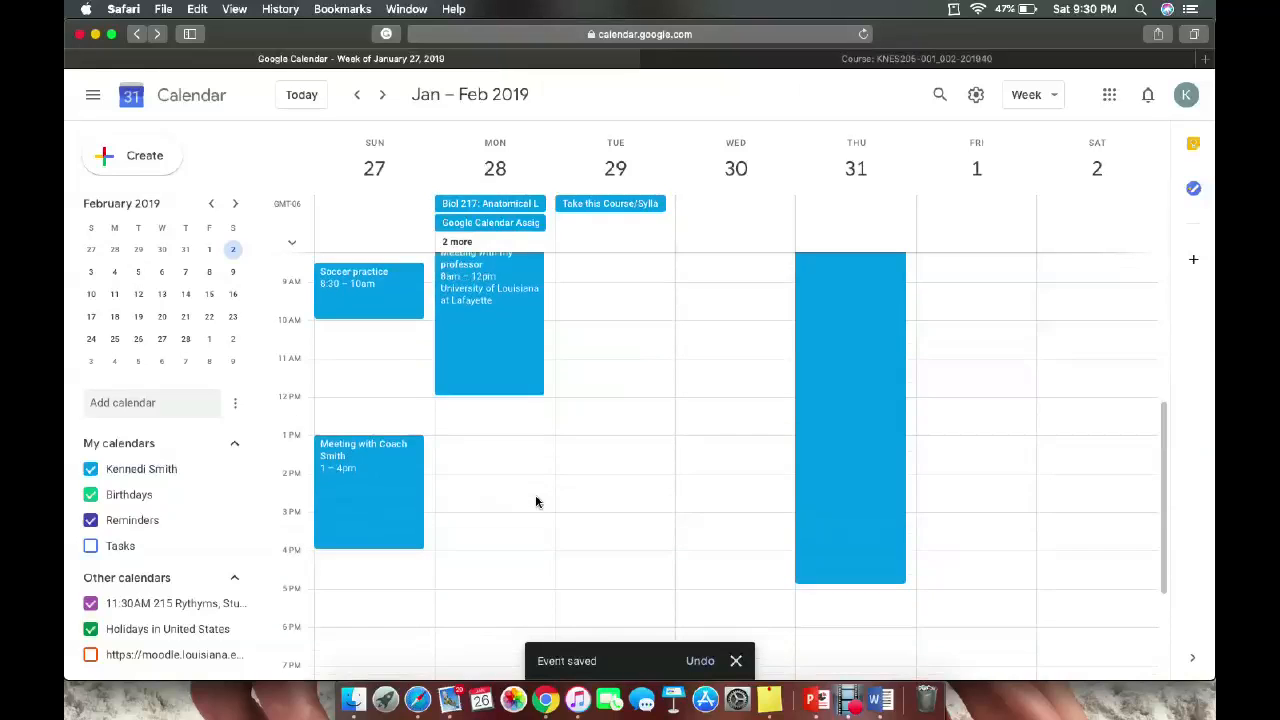
scroll(536, 502, "down", 2)
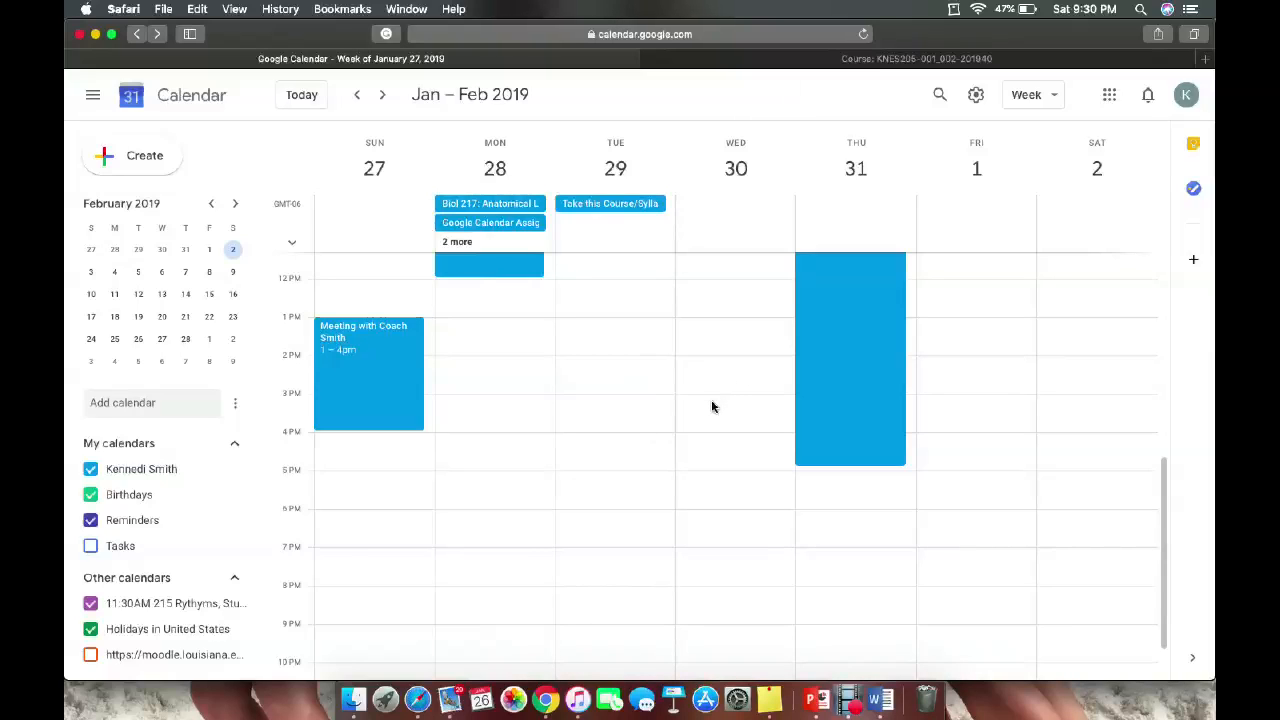
Create a 'Work' event on Friday, Feb 1 from 3:00pm to 4:00pm.
left_click(950, 412)
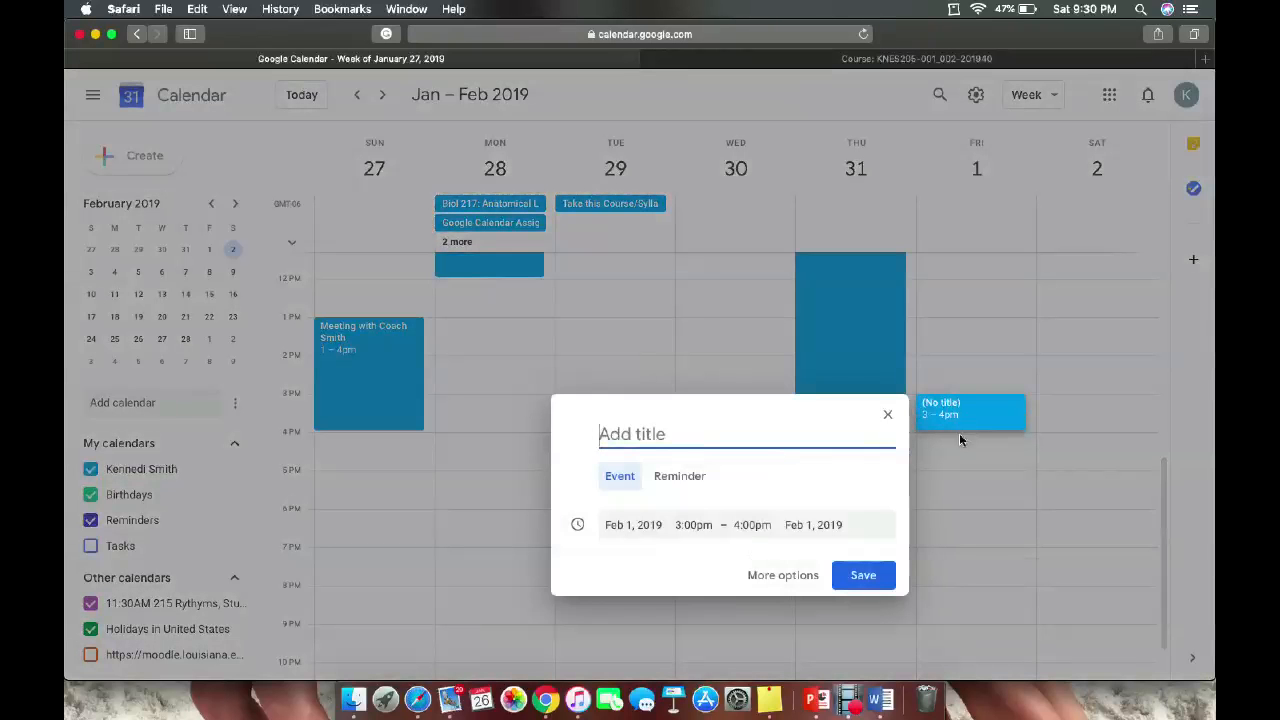
type("WOrk")
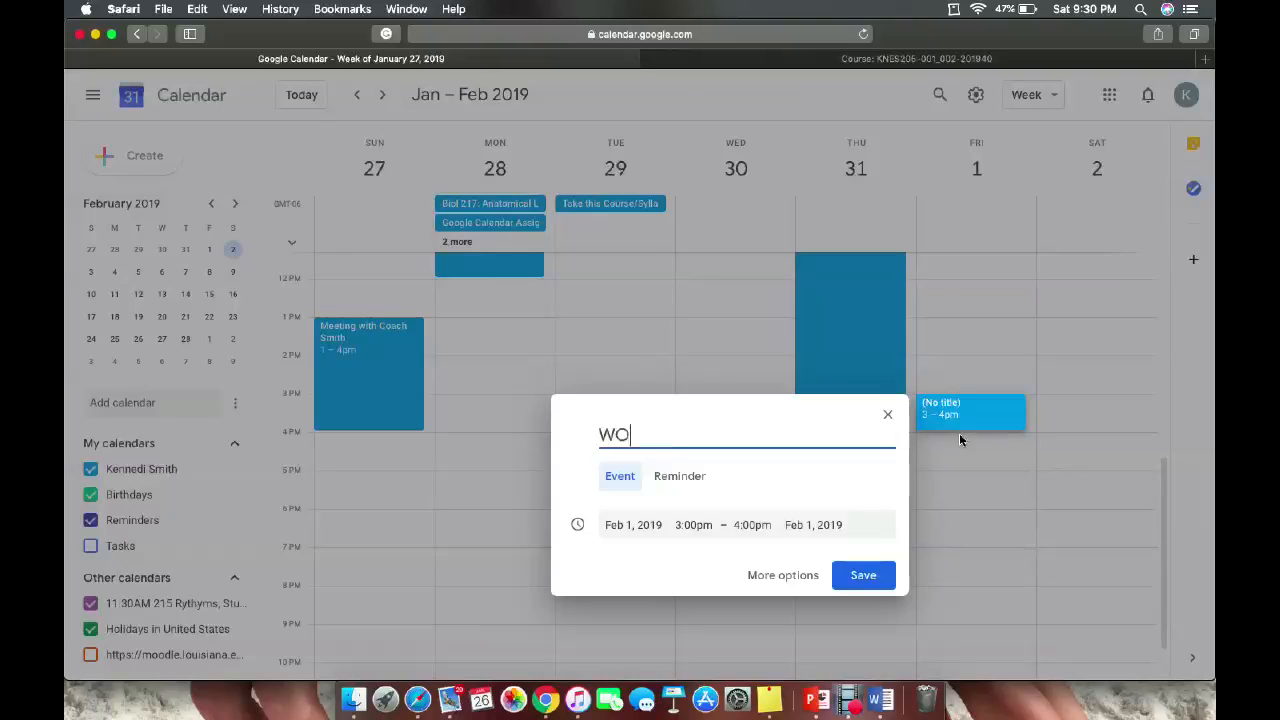
key("BackSpace")
key("BackSpace")
key("BackSpace")
type("ork")
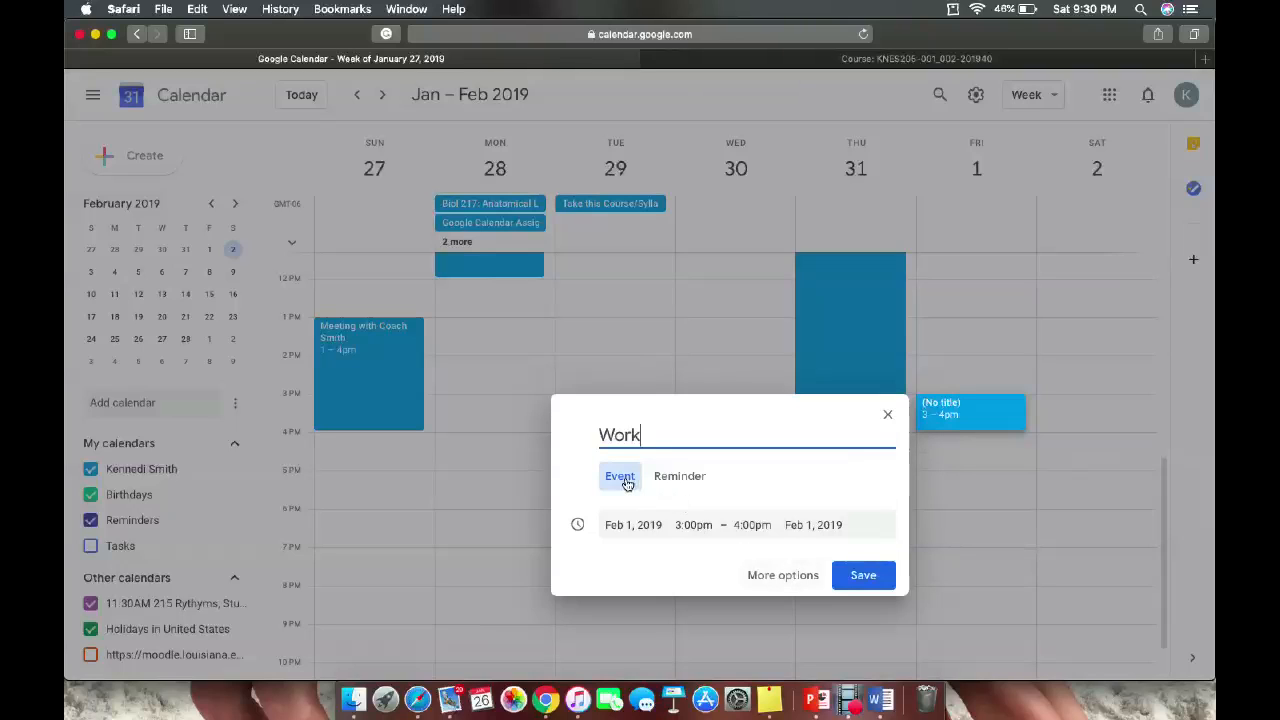
left_click(781, 576)
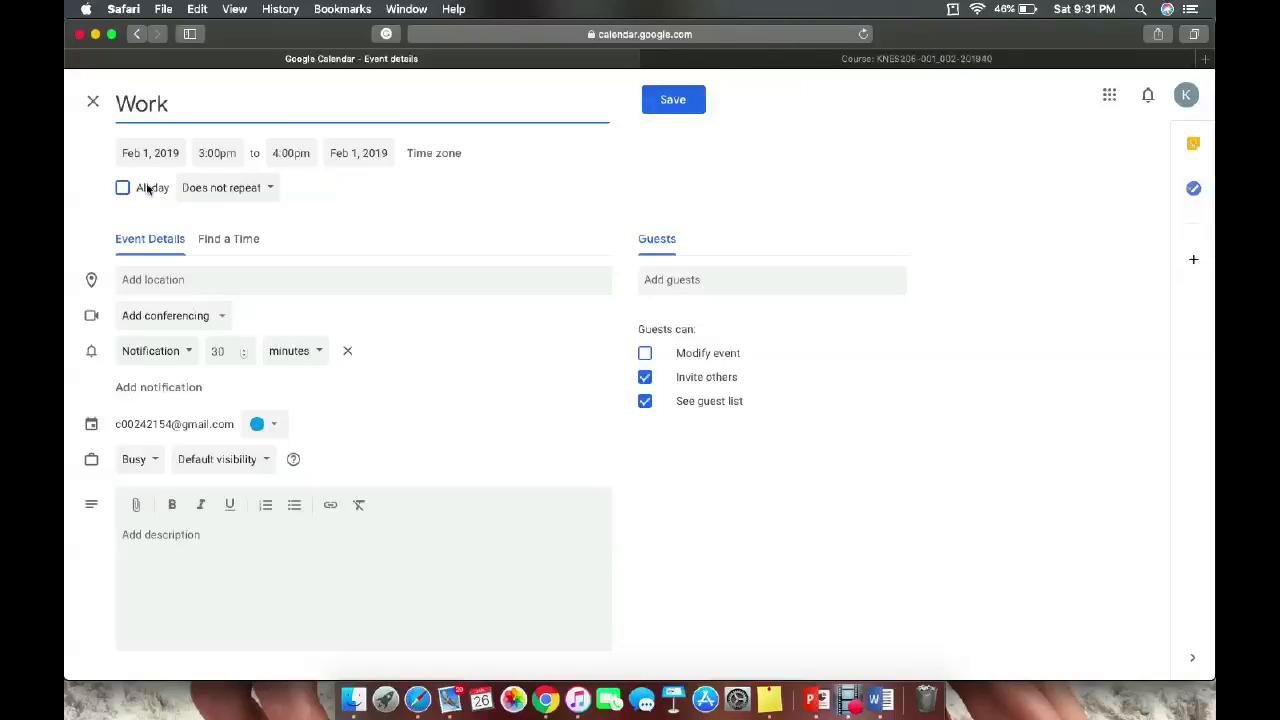
Open the Work event's 'Does not repeat' dropdown on its details page.
left_click(242, 192)
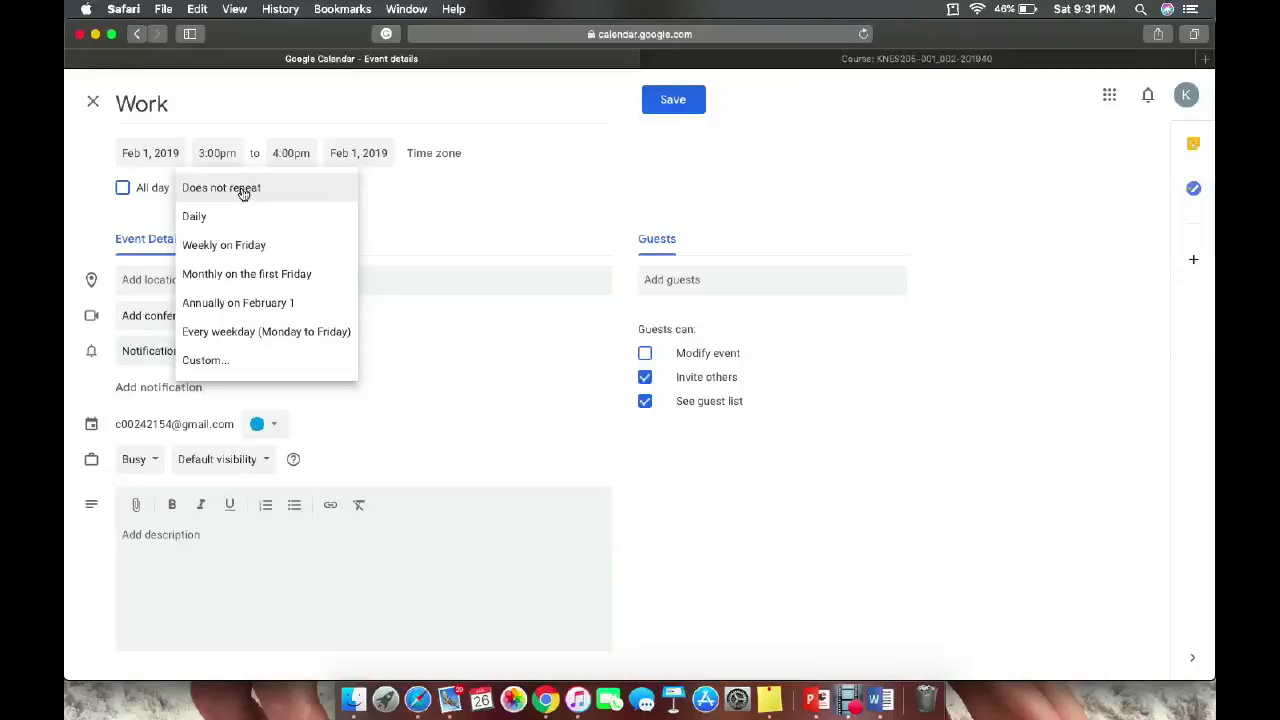
Choose 'Weekly on Friday' as the Work event's repeat setting.
left_click(258, 244)
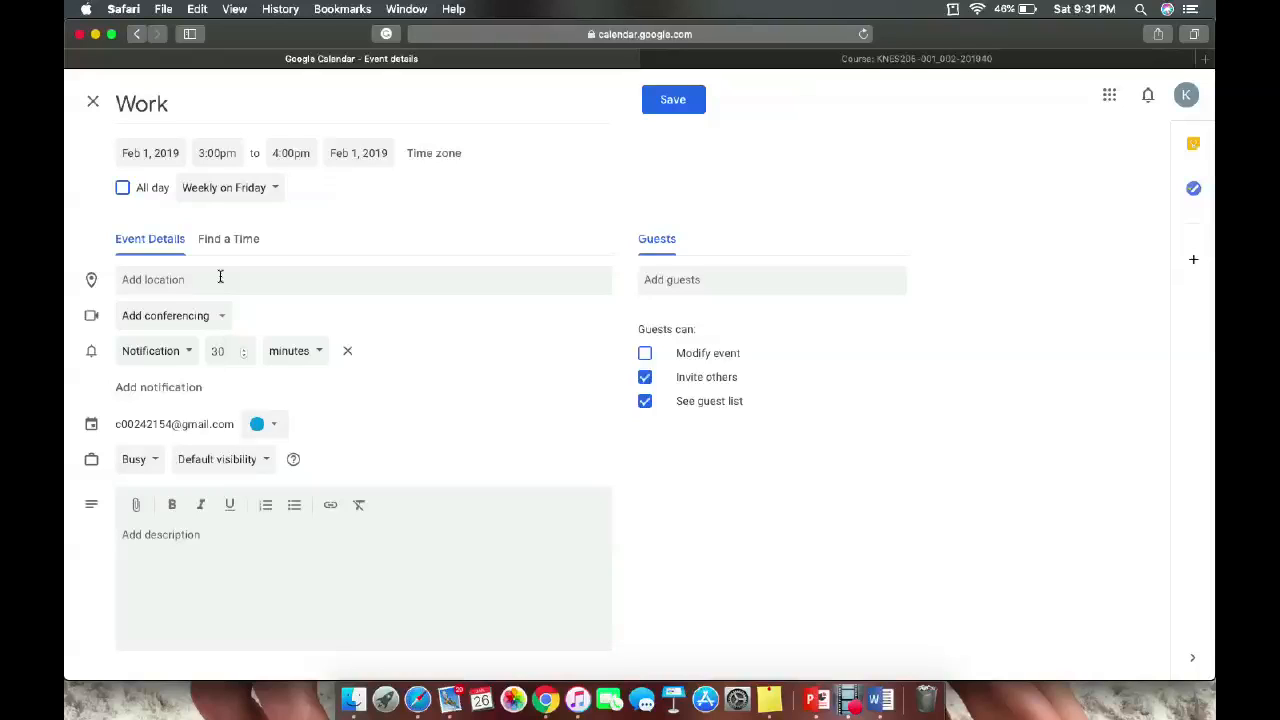
Add the guest's Yahoo e-mail address to the Work event's guest list.
left_click(683, 289)
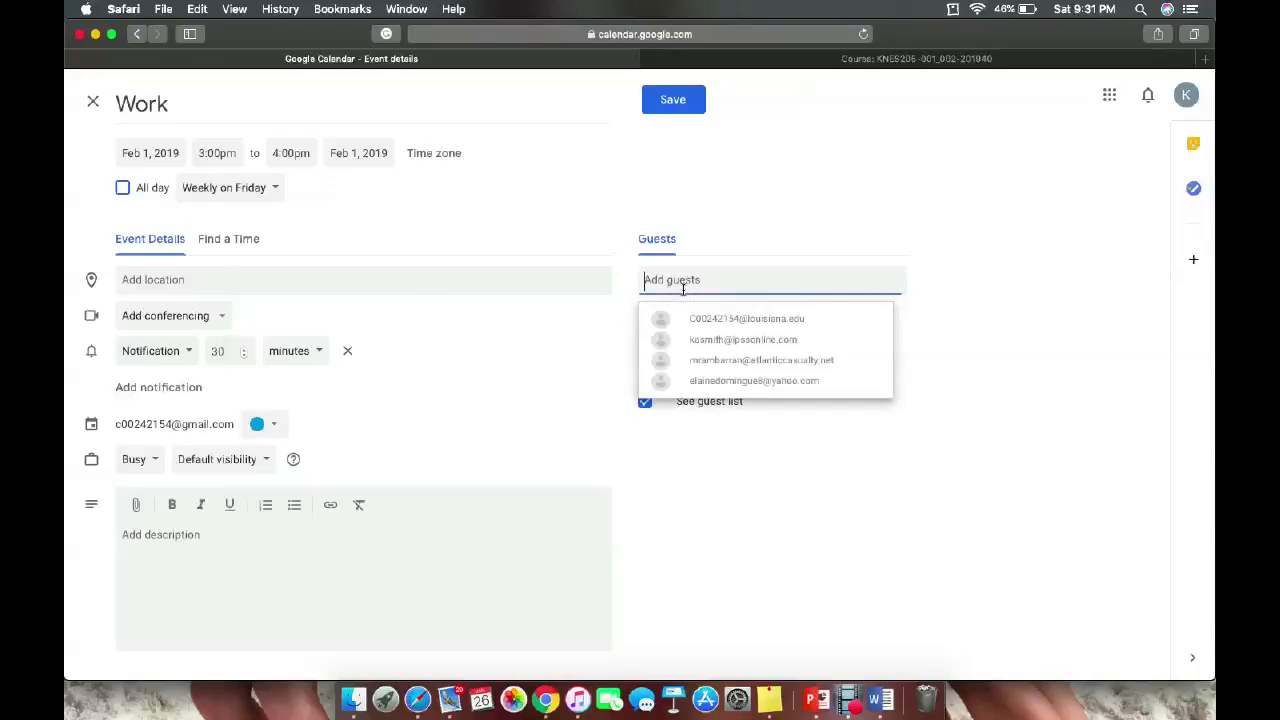
type("KAyde")
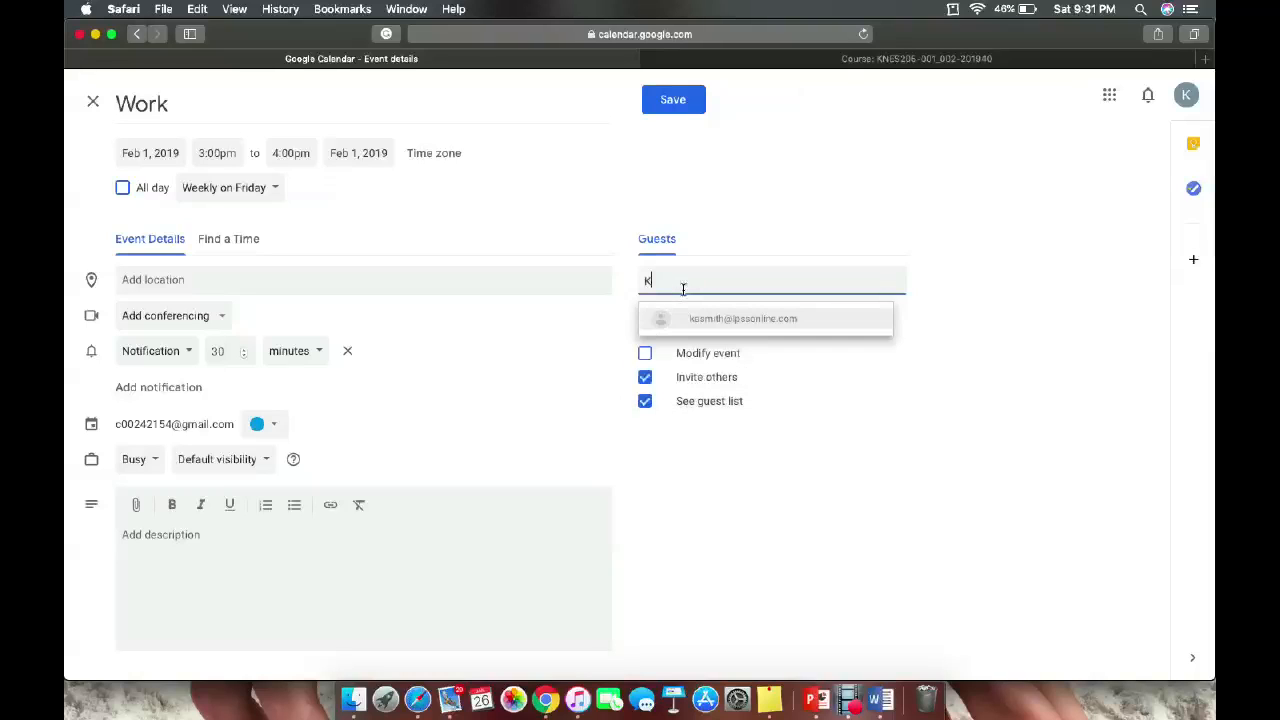
key("BackSpace")
key("BackSpace")
key("BackSpace")
key("BackSpace")
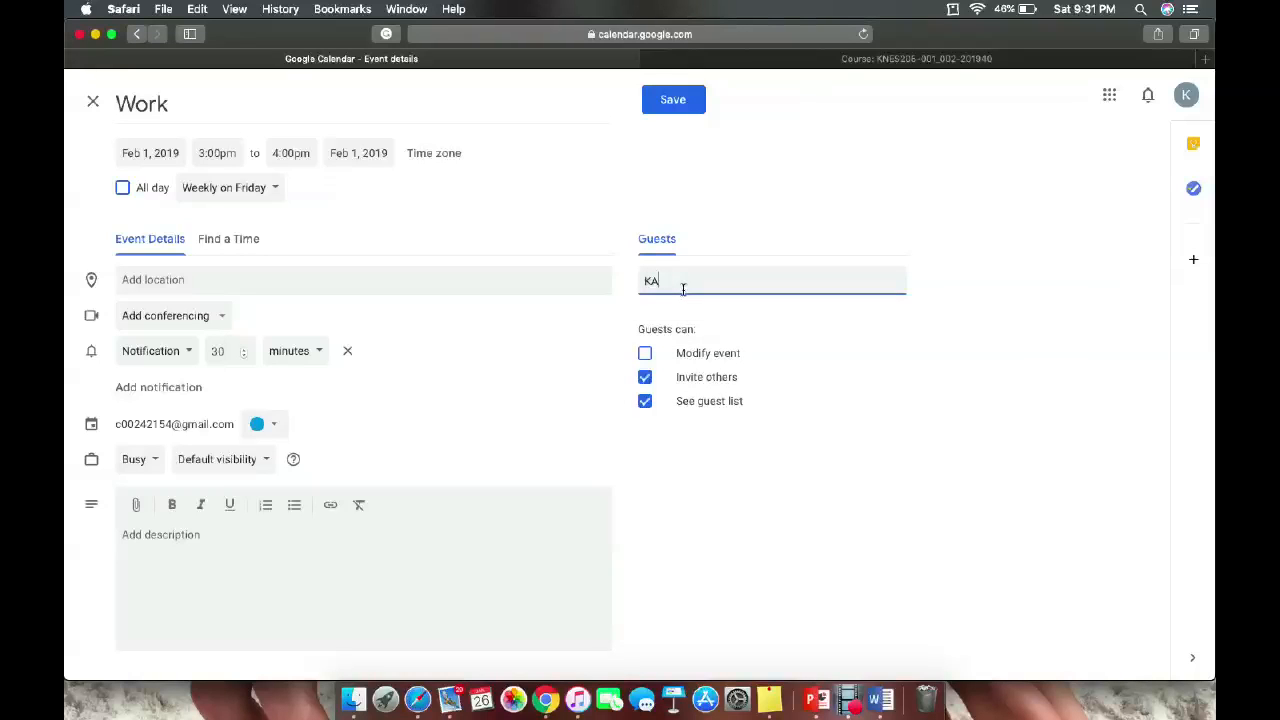
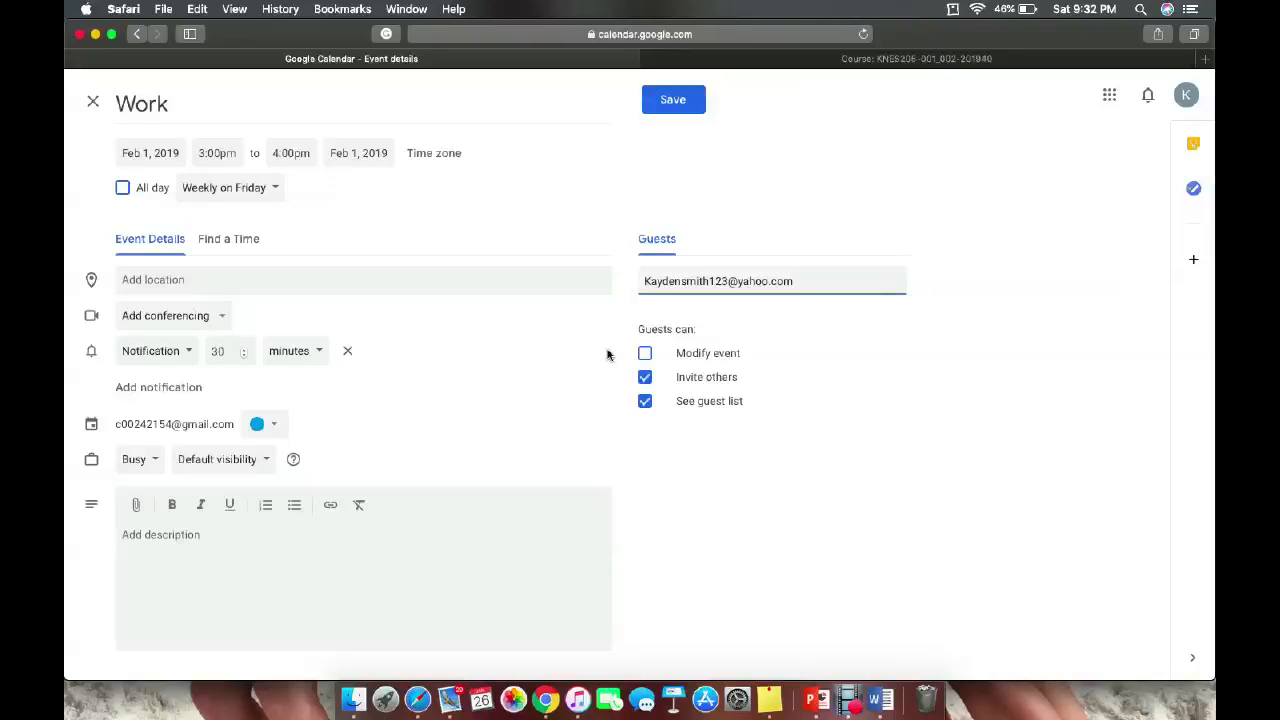
key("Return")
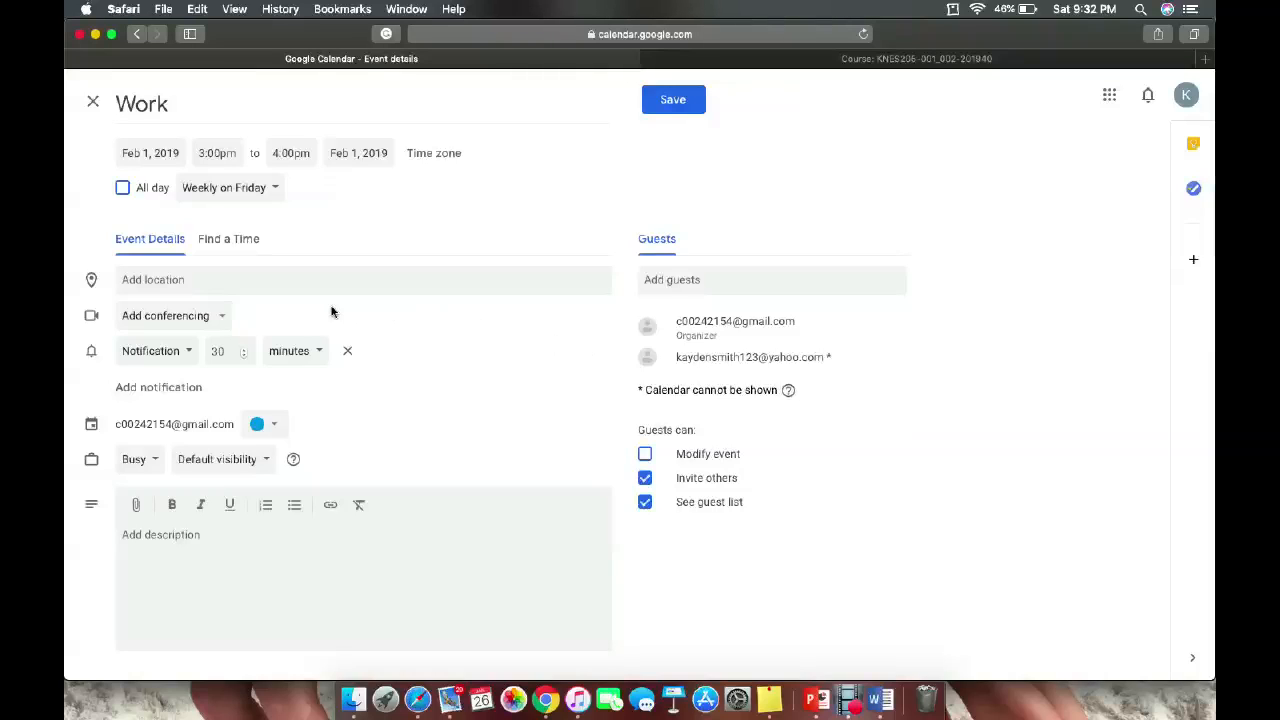
Add Hangouts conferencing and keep the notification reminder at 30 minutes before.
left_click(217, 328)
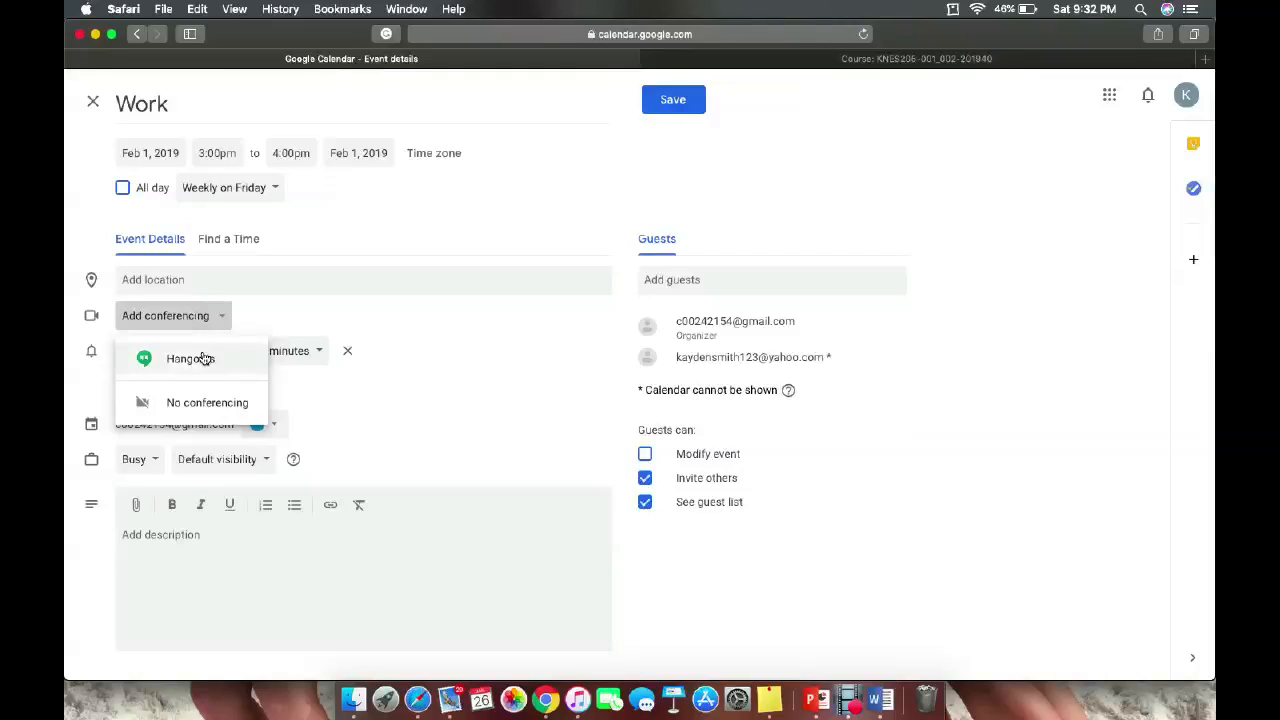
left_click(201, 358)
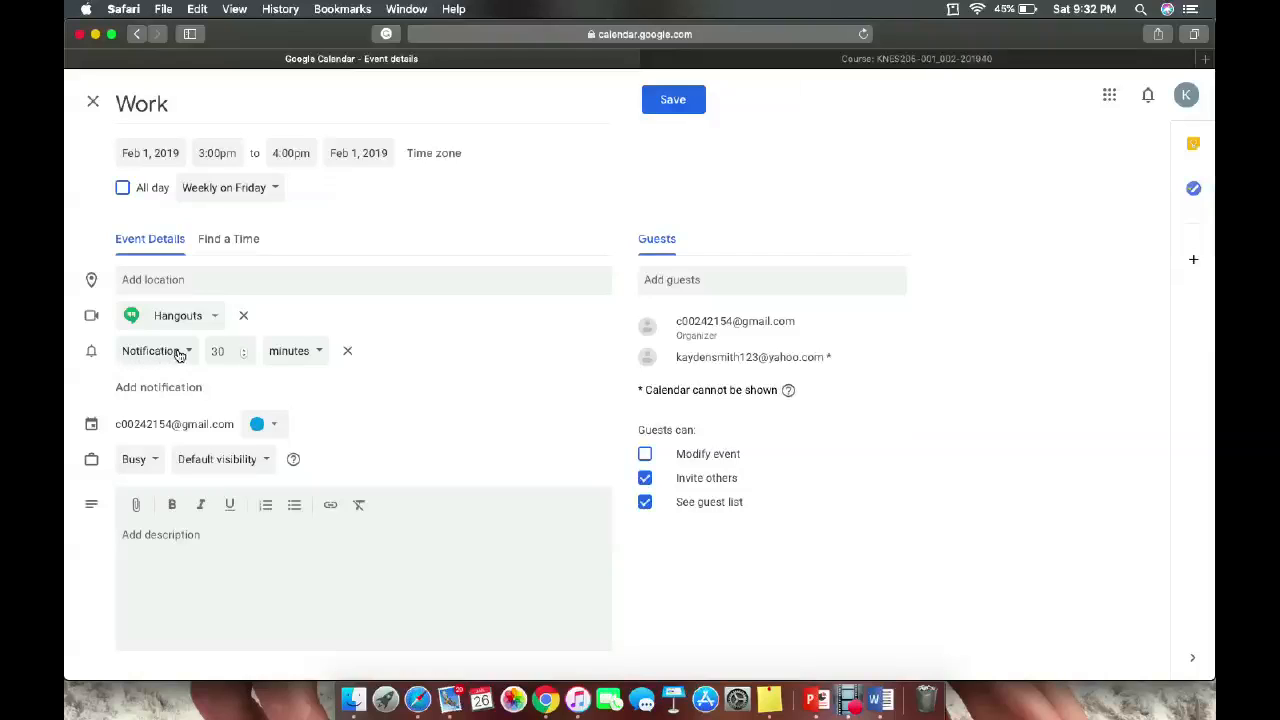
left_click(178, 353)
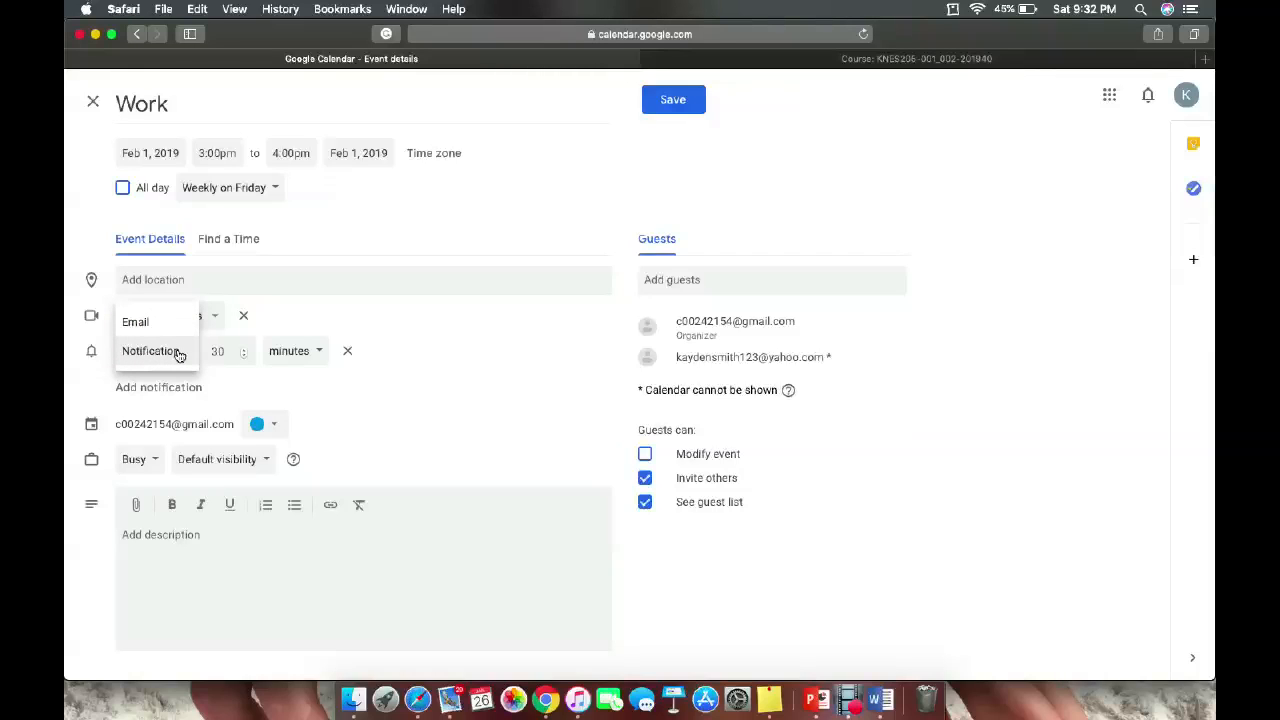
left_click(178, 353)
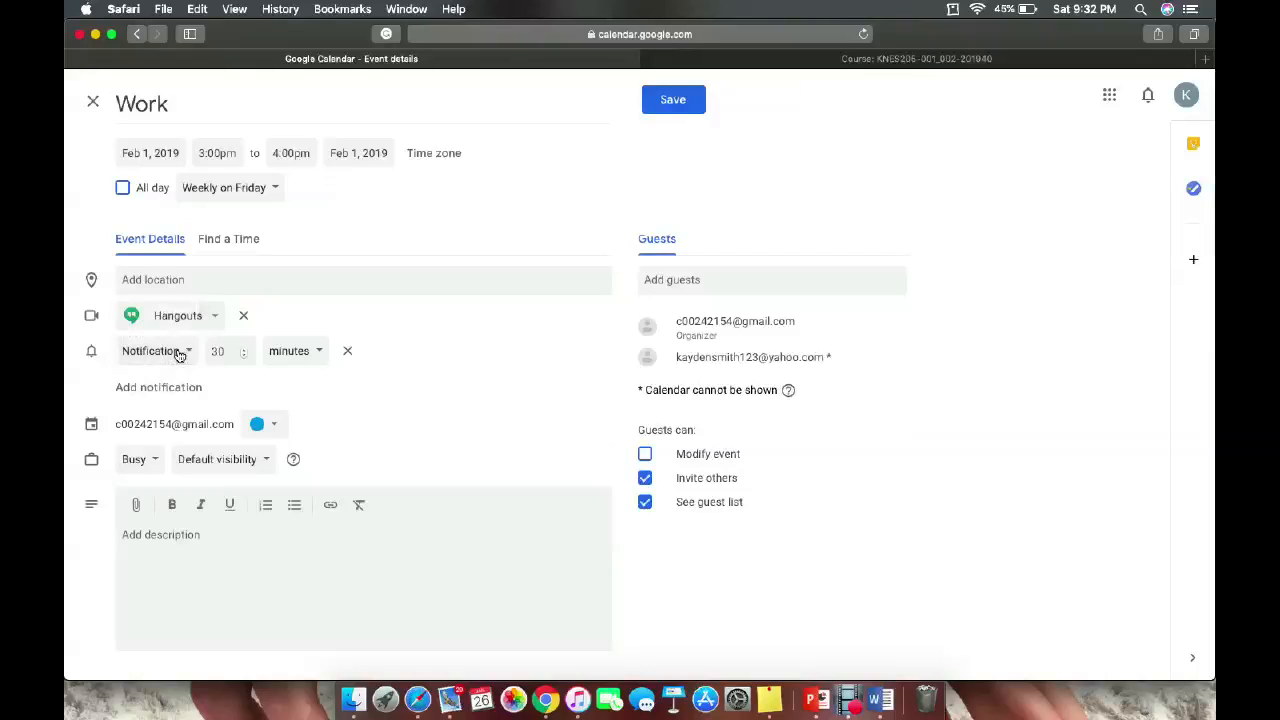
left_click(244, 356)
left_click(244, 349)
left_click(244, 349)
Colour the Work event Flamingo and leave its availability set to Busy.
left_click(262, 427)
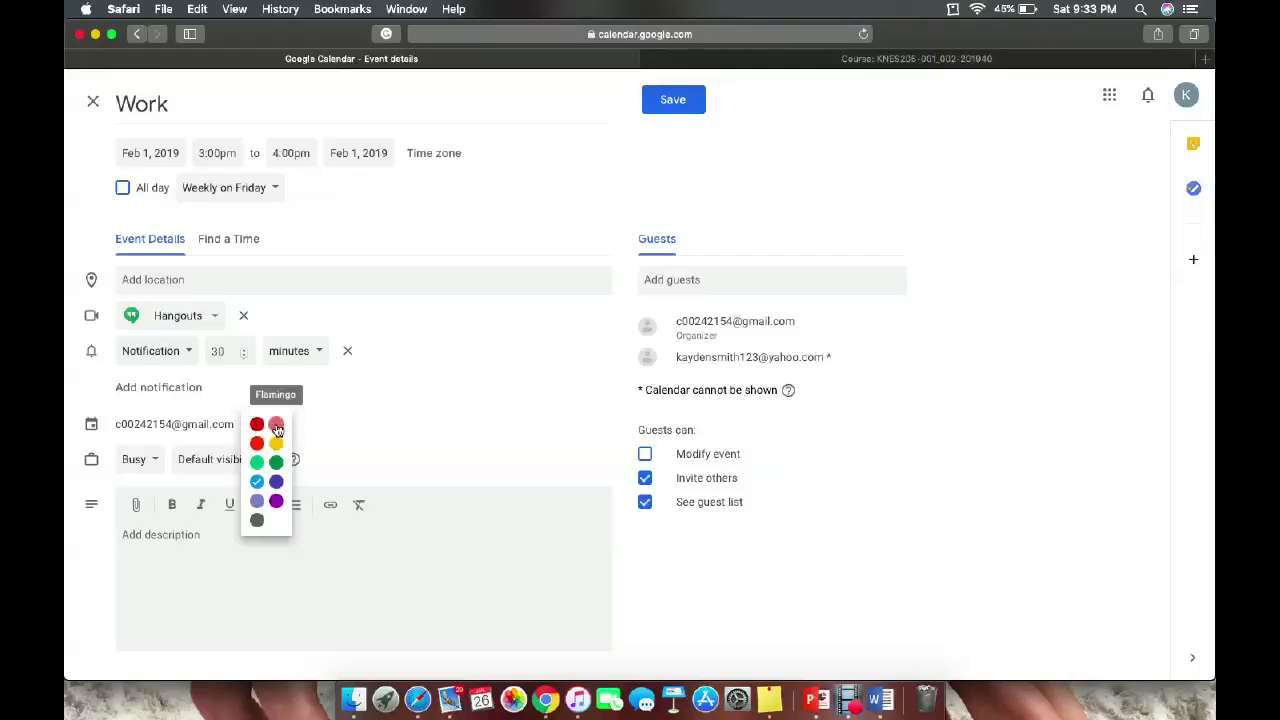
left_click(276, 429)
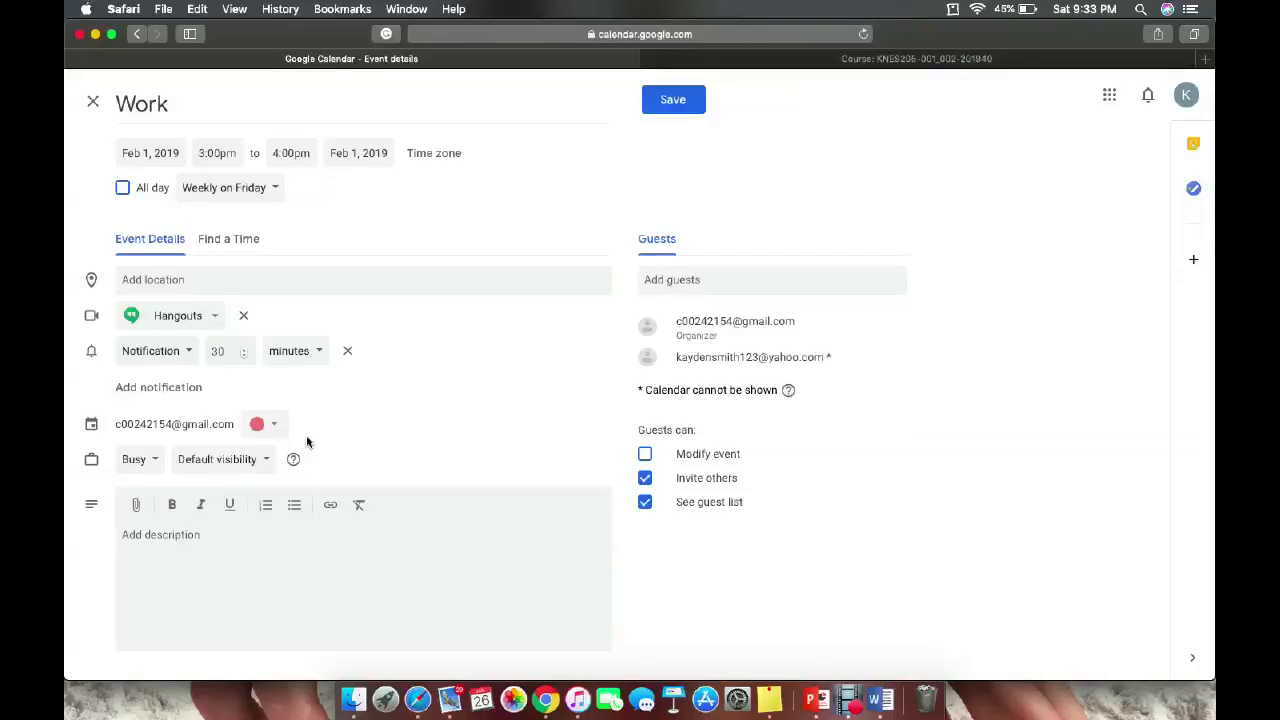
left_click(159, 461)
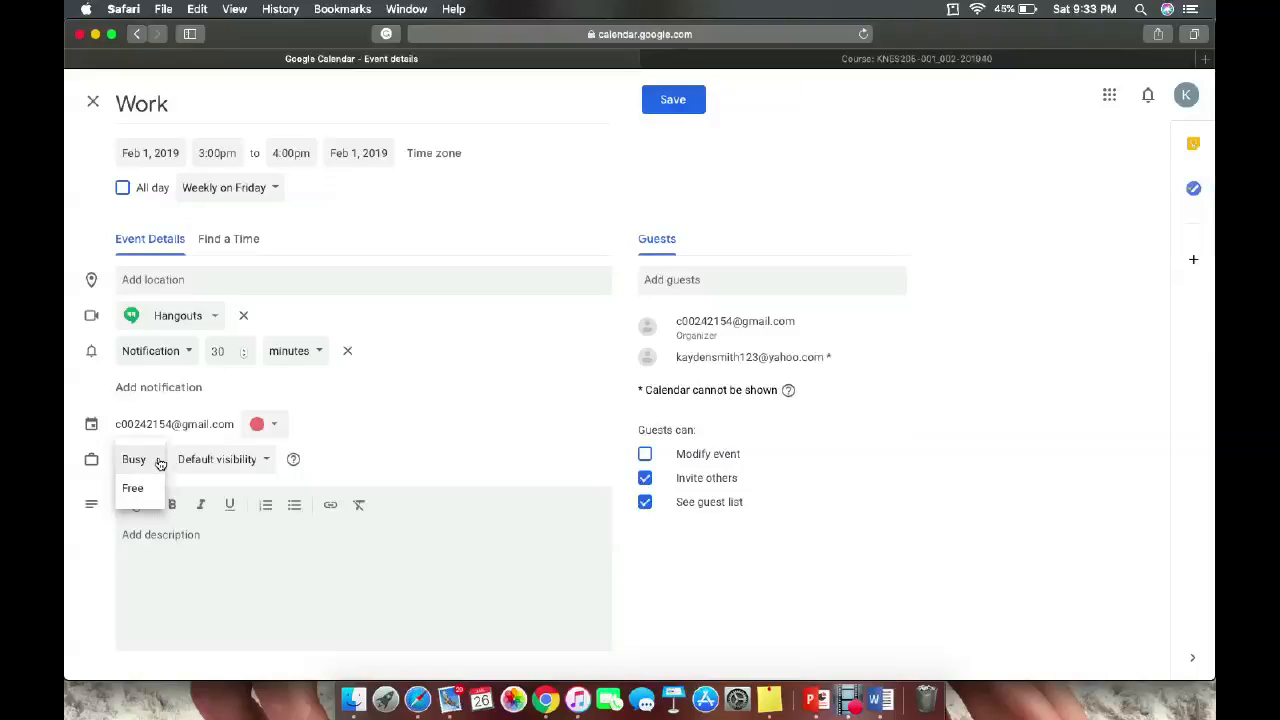
left_click(427, 453)
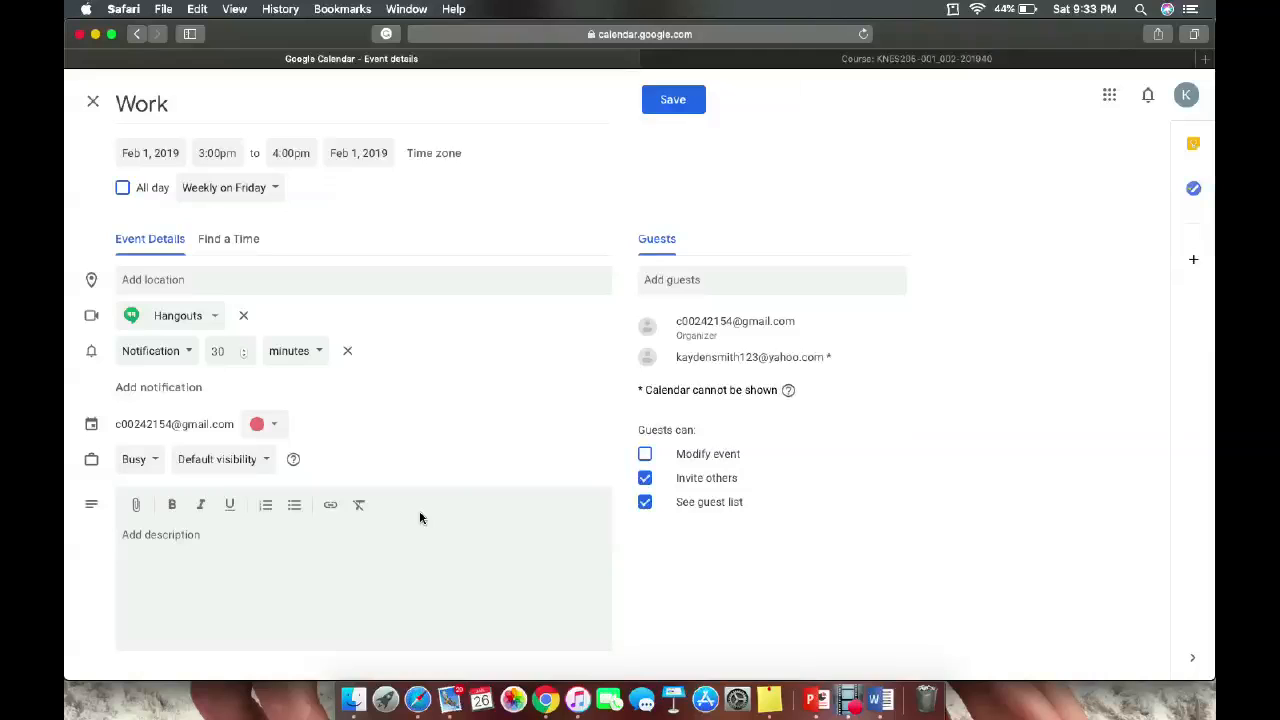
Save the Work event, send the guest its invitation email, and switch to the Moodle tab.
left_click(687, 104)
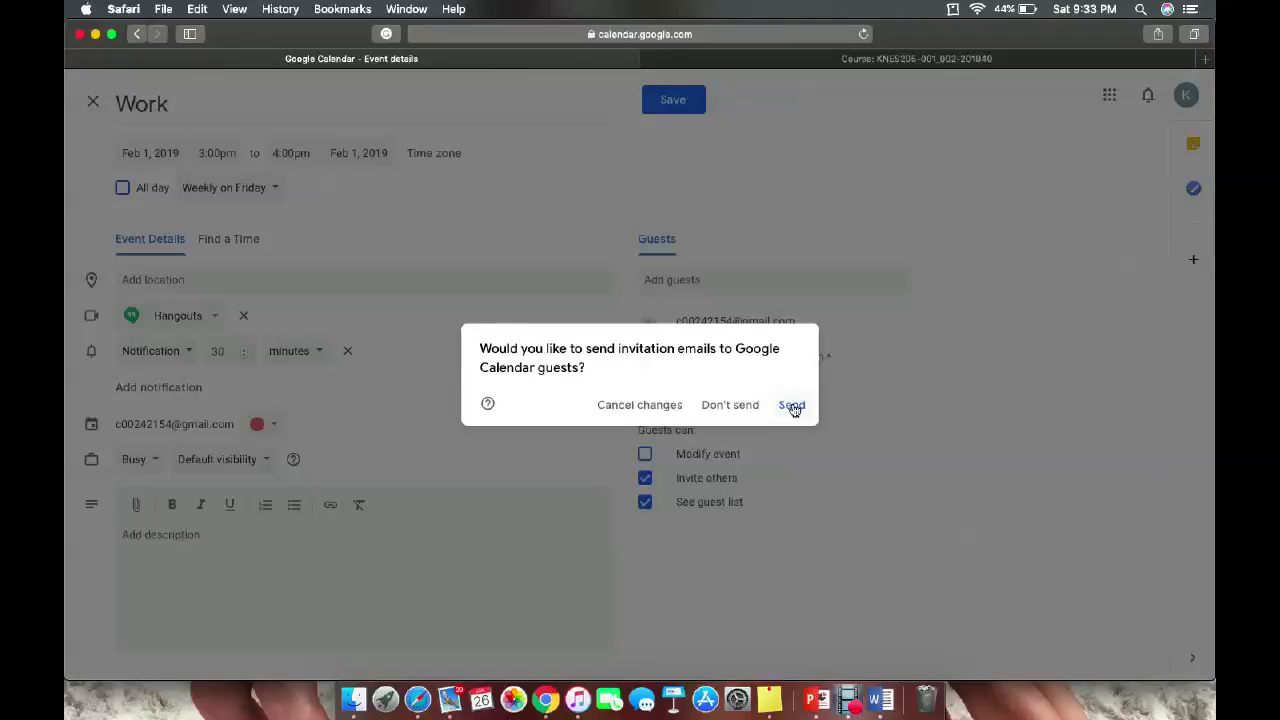
left_click(792, 405)
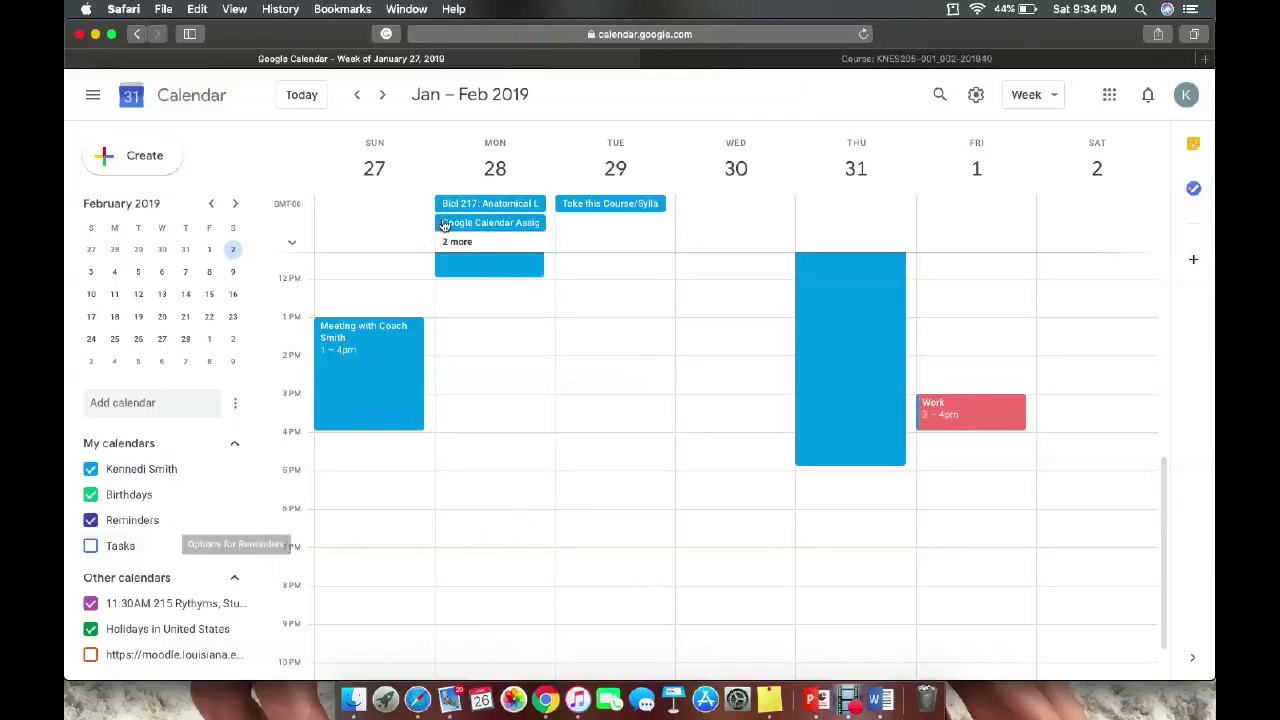
left_click(854, 62)
Open the January 2019 Moodle course calendar.
scroll(853, 300, "down", 5)
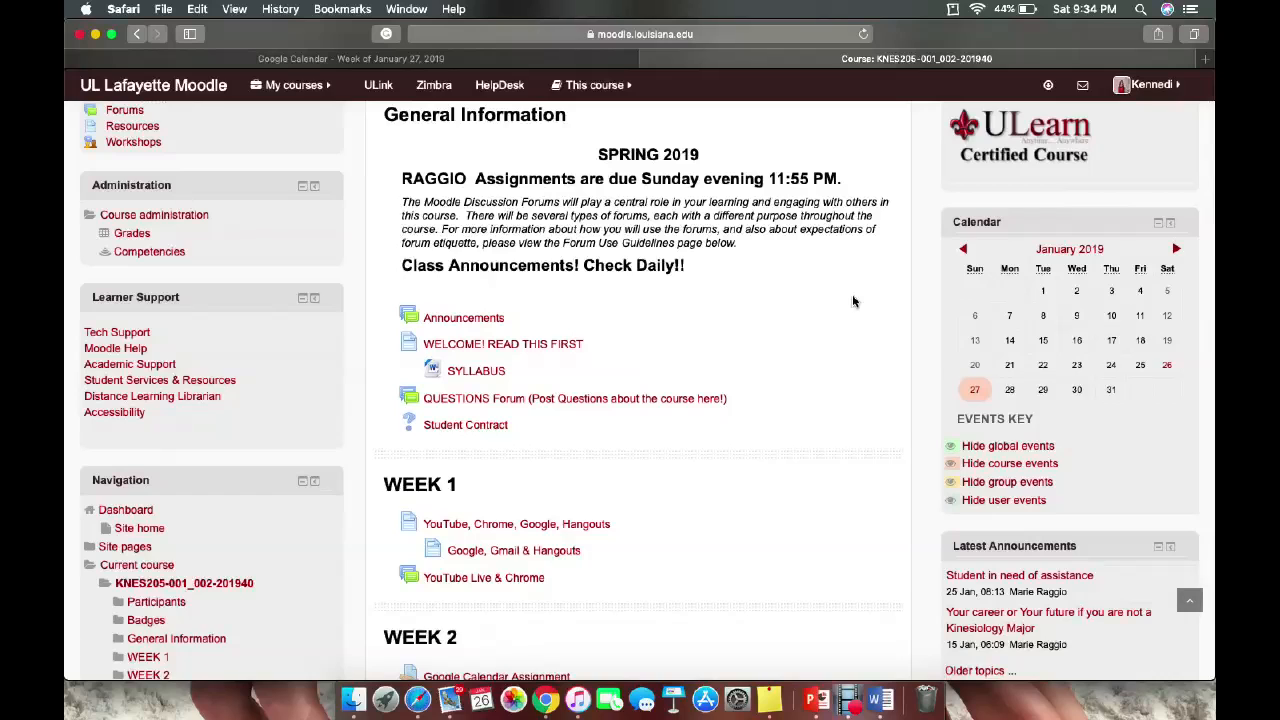
left_click(1070, 250)
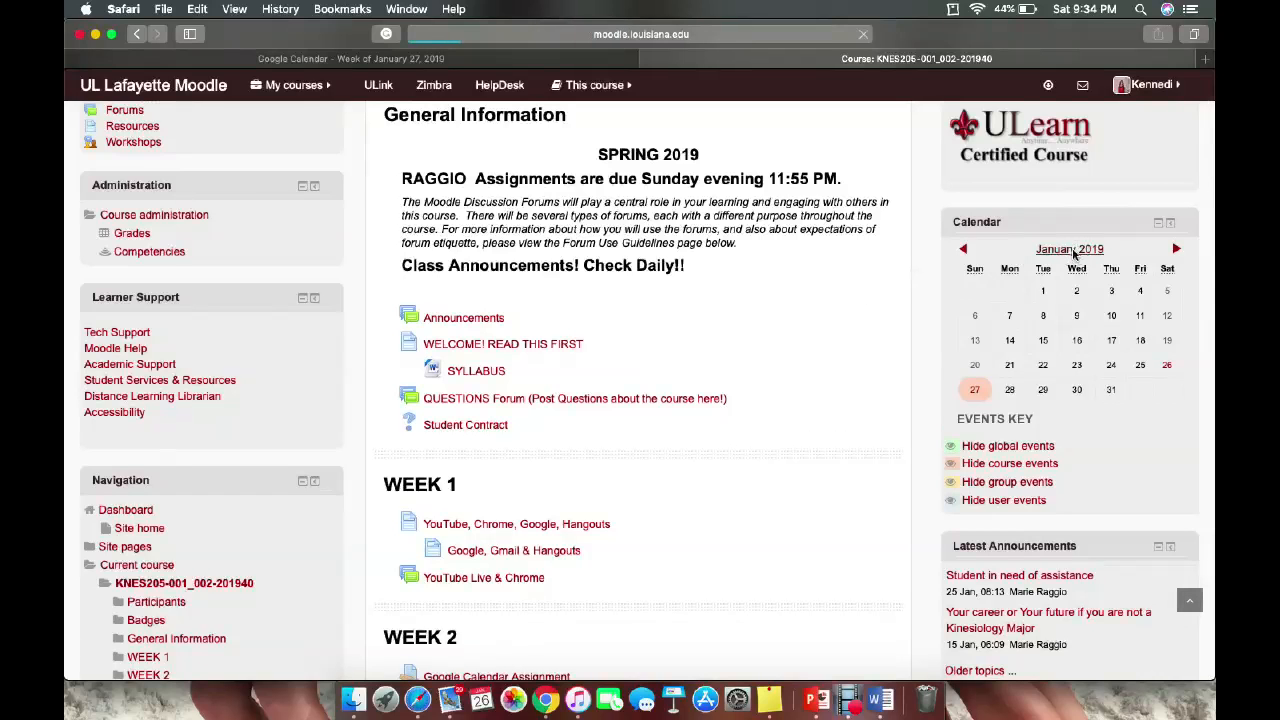
scroll(800, 370, "down", 8)
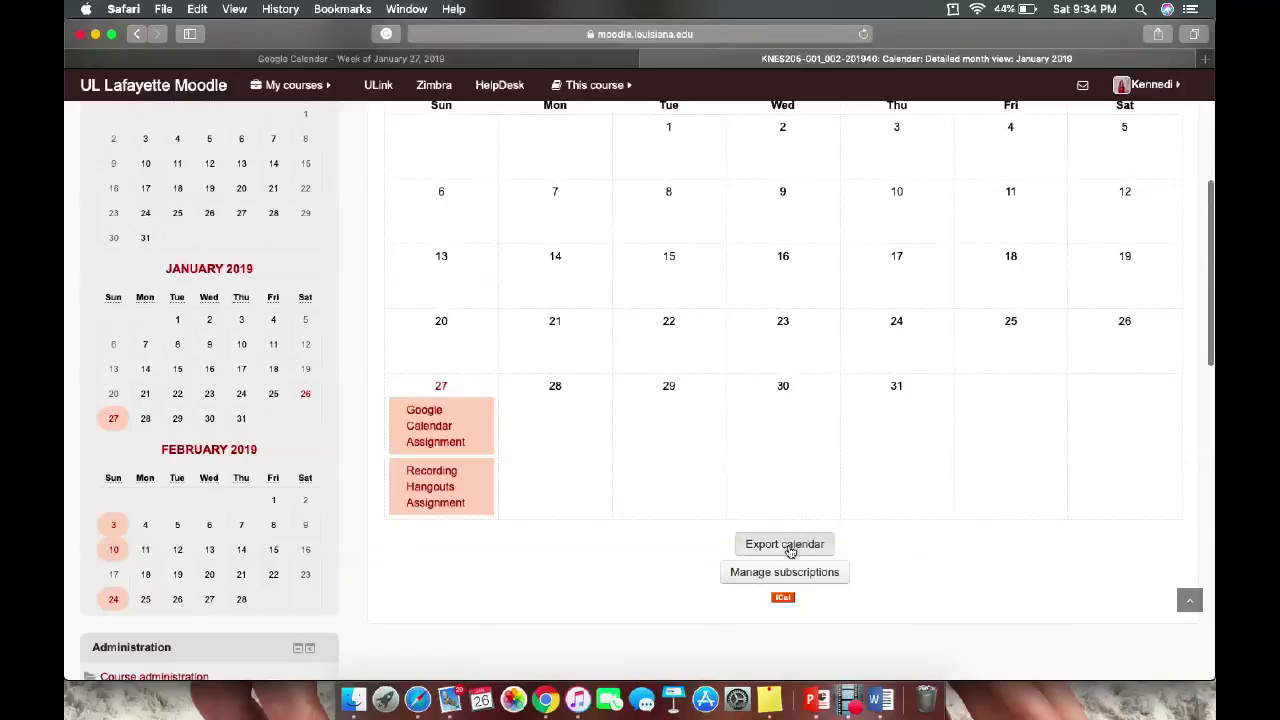
Generate a Moodle export URL for all events over a custom range and copy it.
left_click(789, 548)
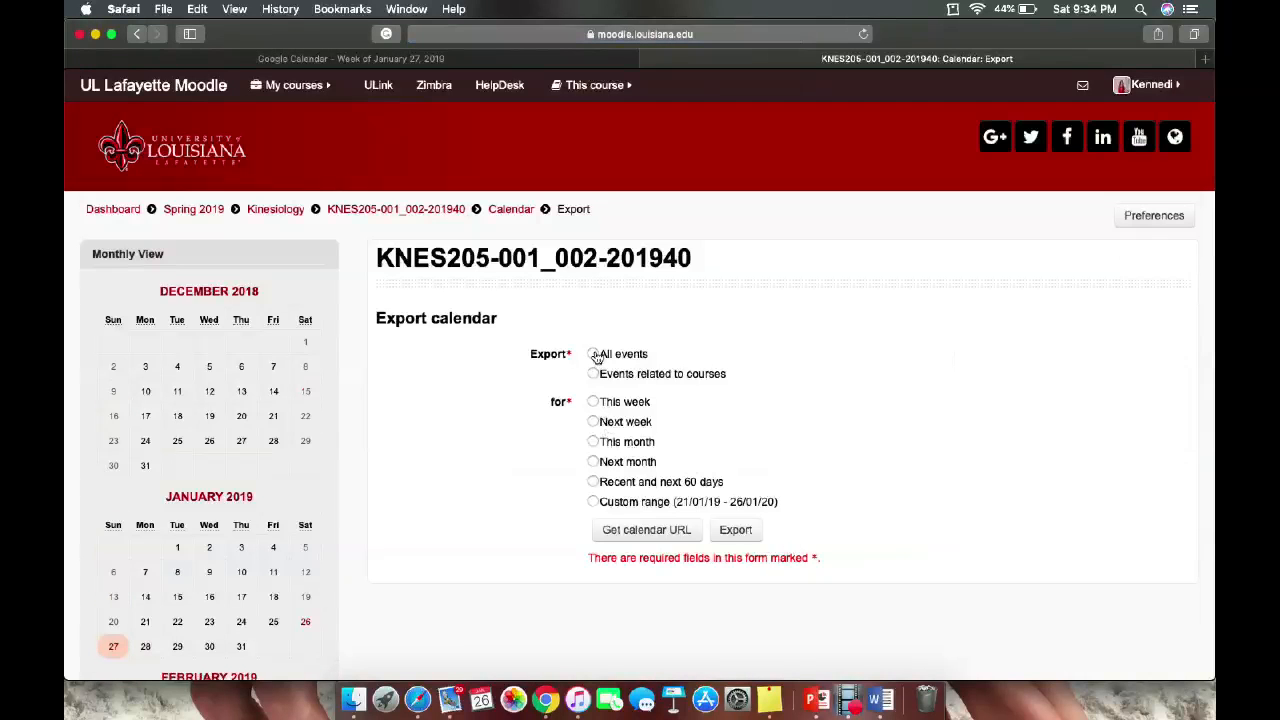
left_click(594, 355)
left_click(594, 503)
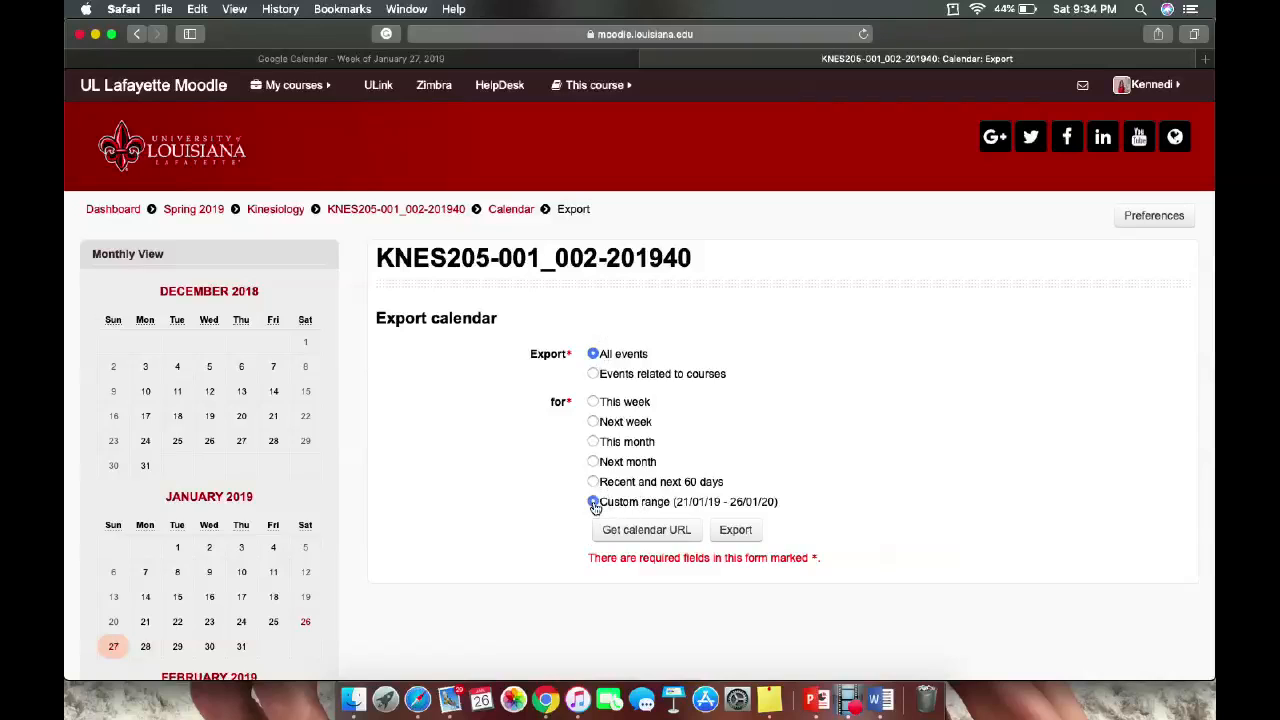
left_click(646, 533)
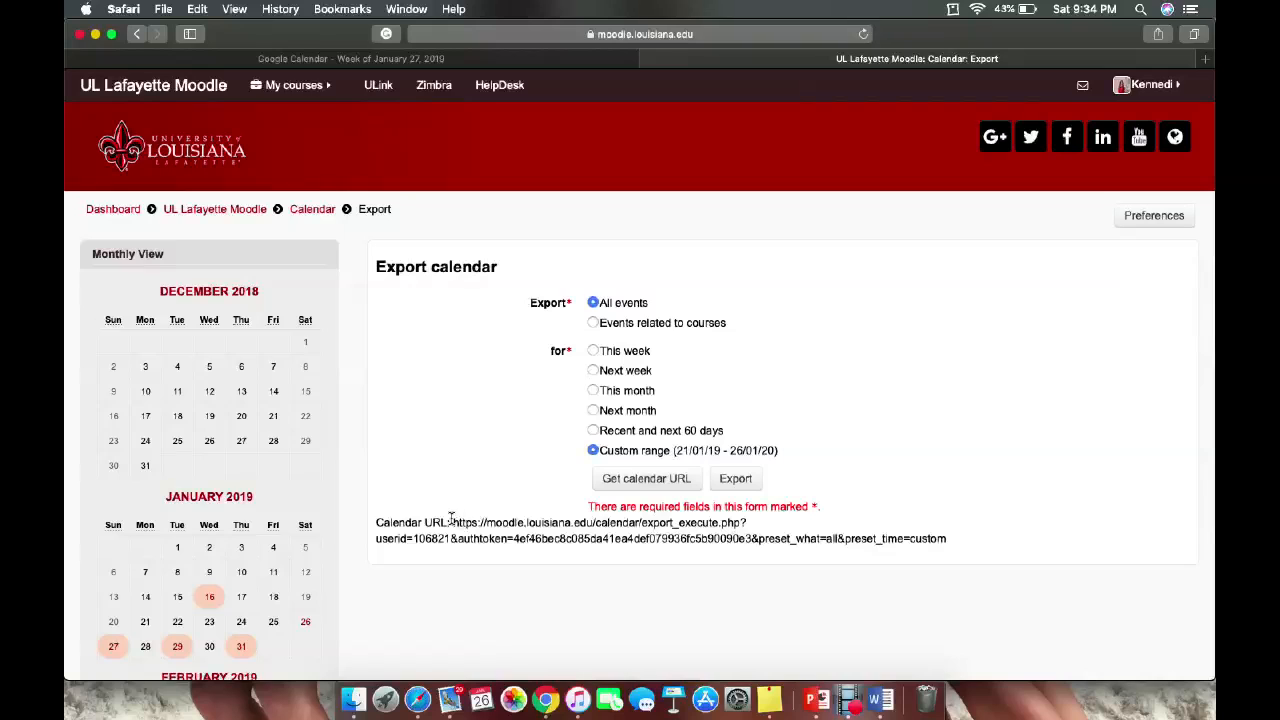
left_click_drag(452, 522, 941, 549)
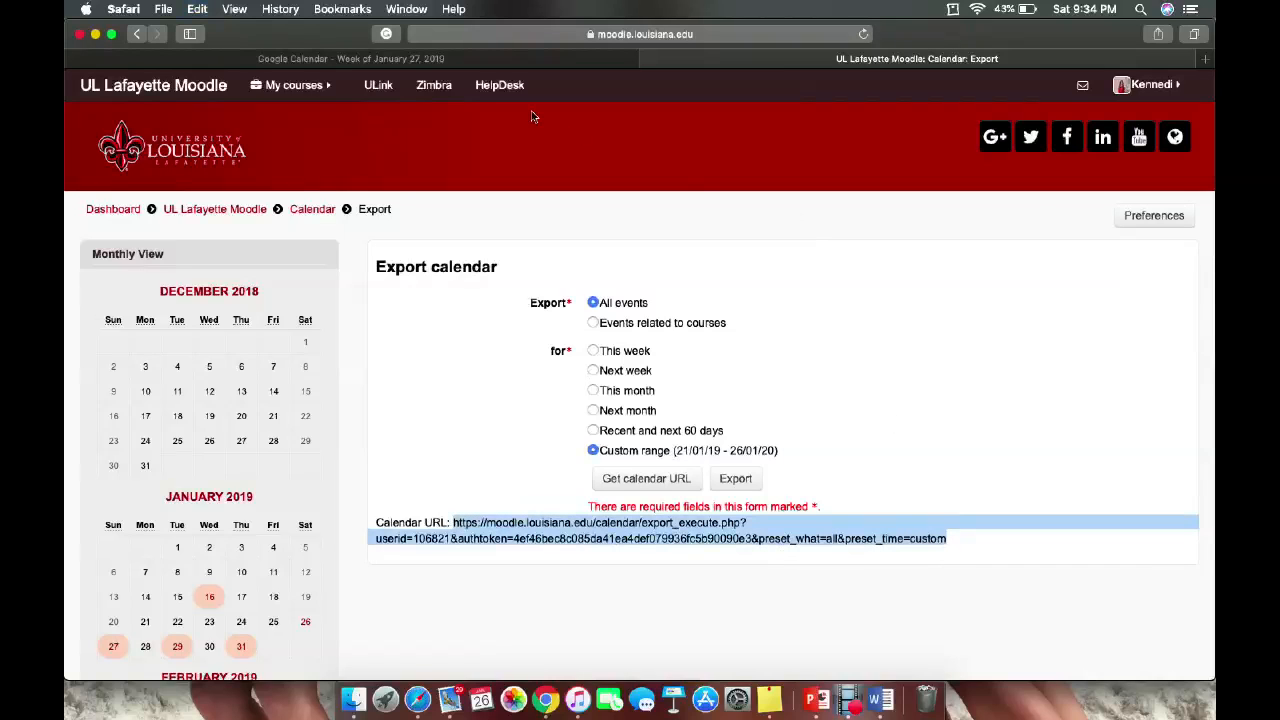
left_click(510, 60)
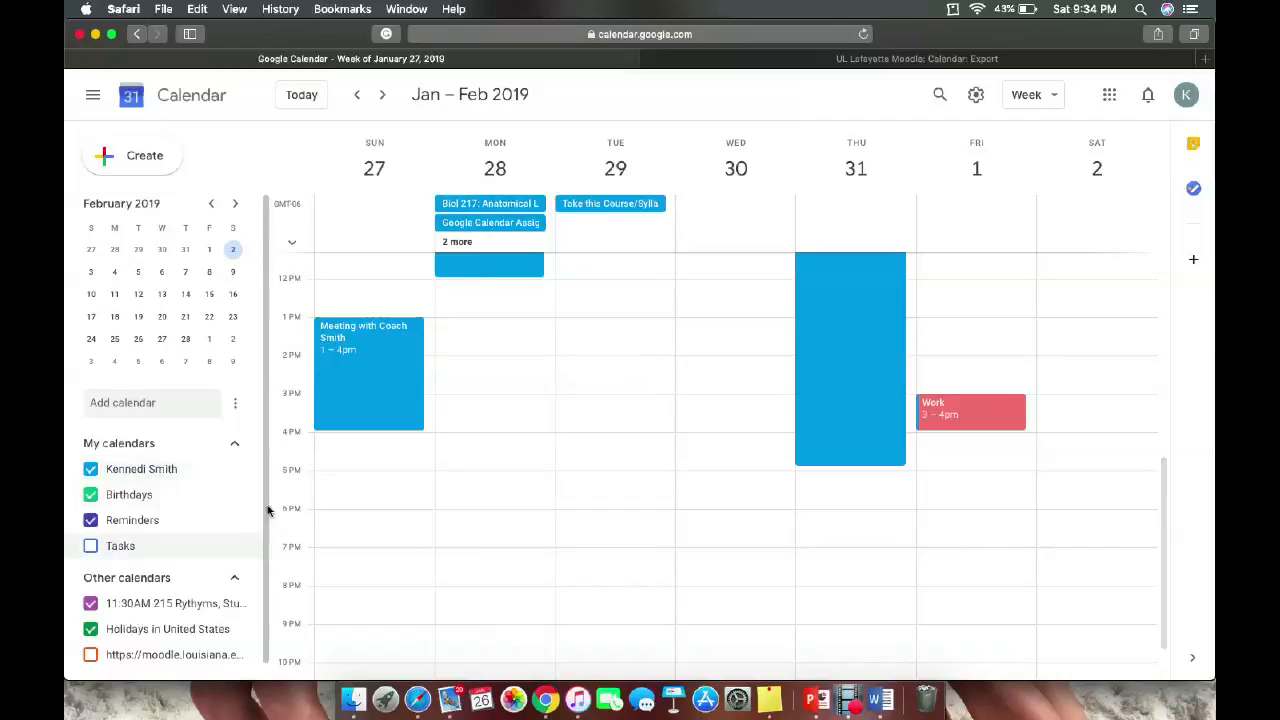
Add the copied Moodle export URL as a new calendar From URL, then return to the calendar.
left_click(236, 408)
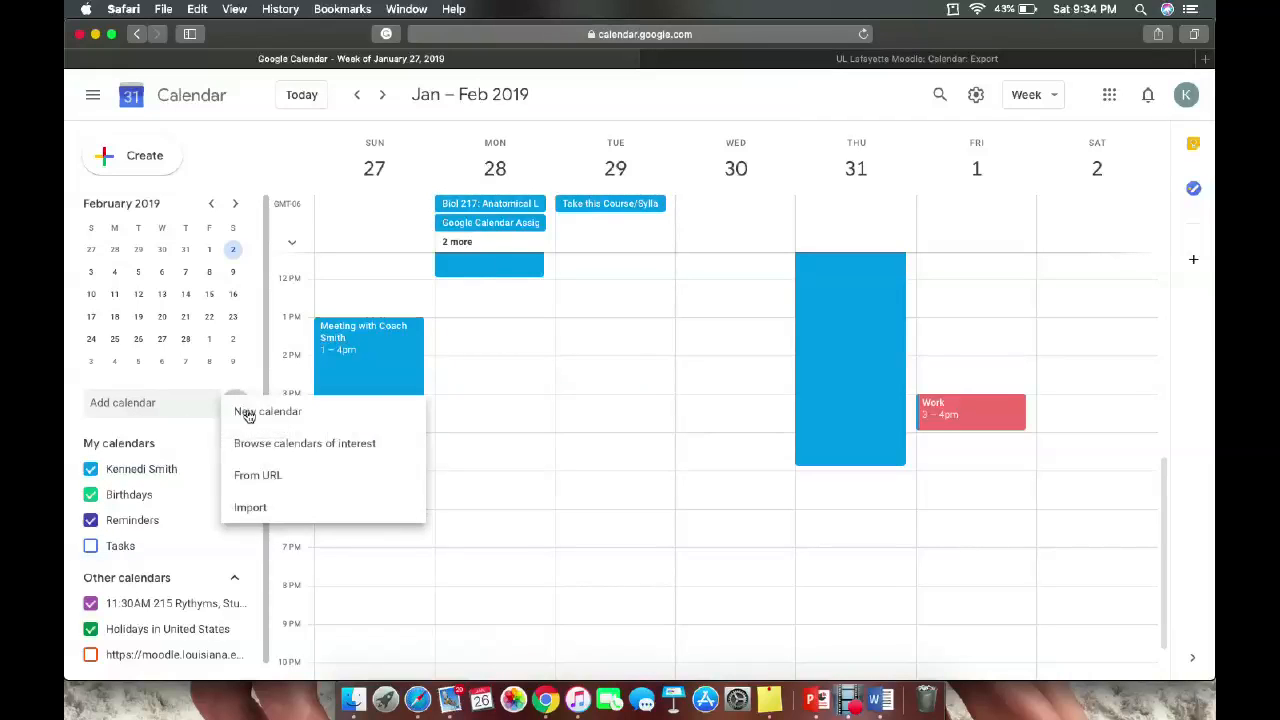
left_click(255, 476)
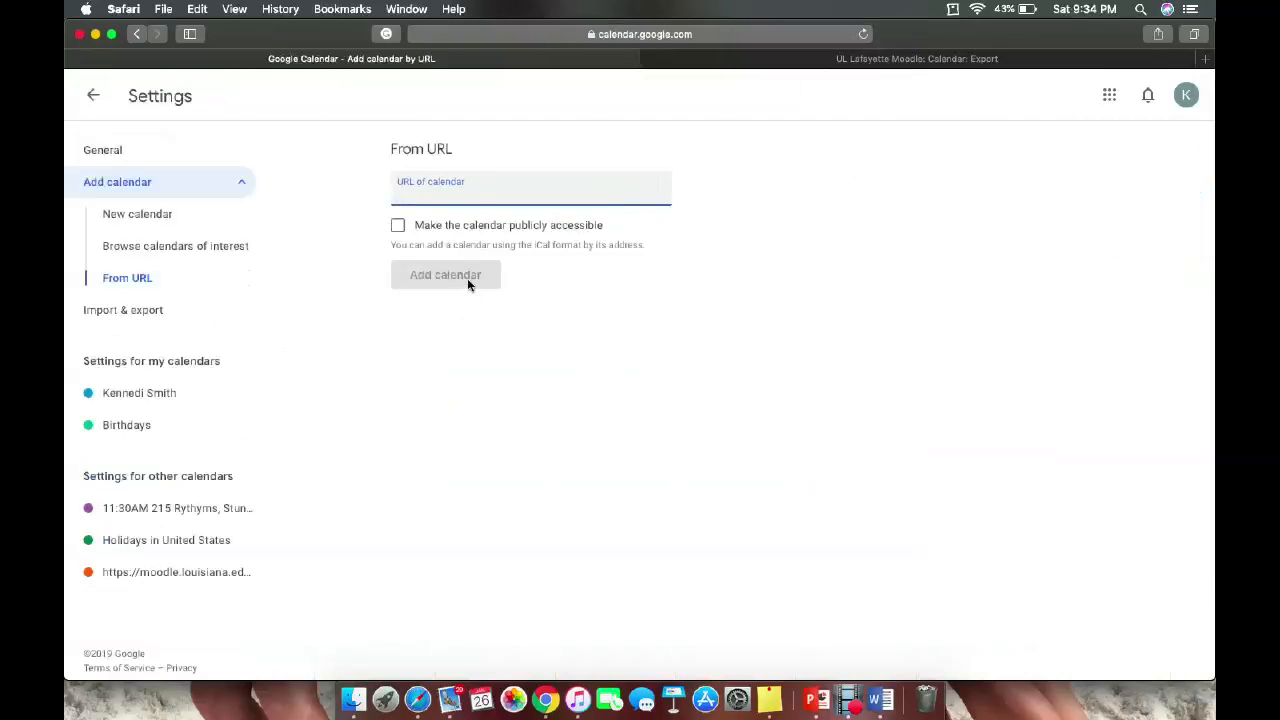
key("super+v")
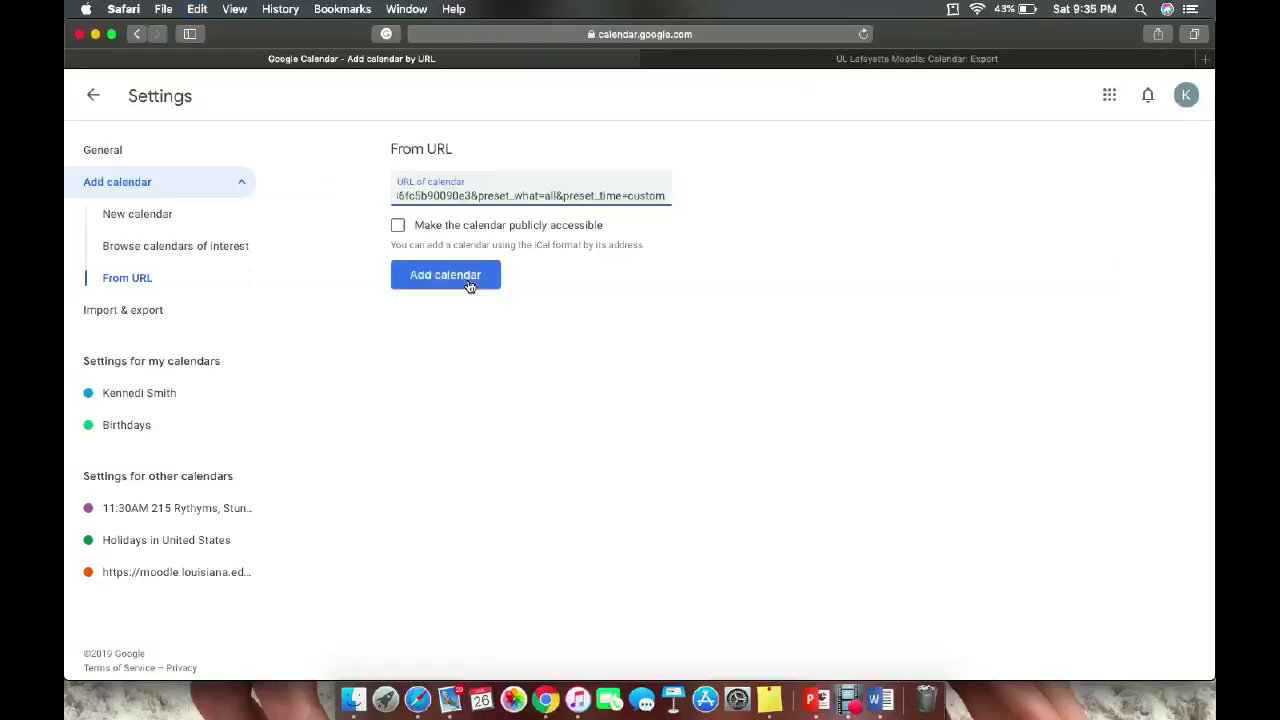
left_click(467, 278)
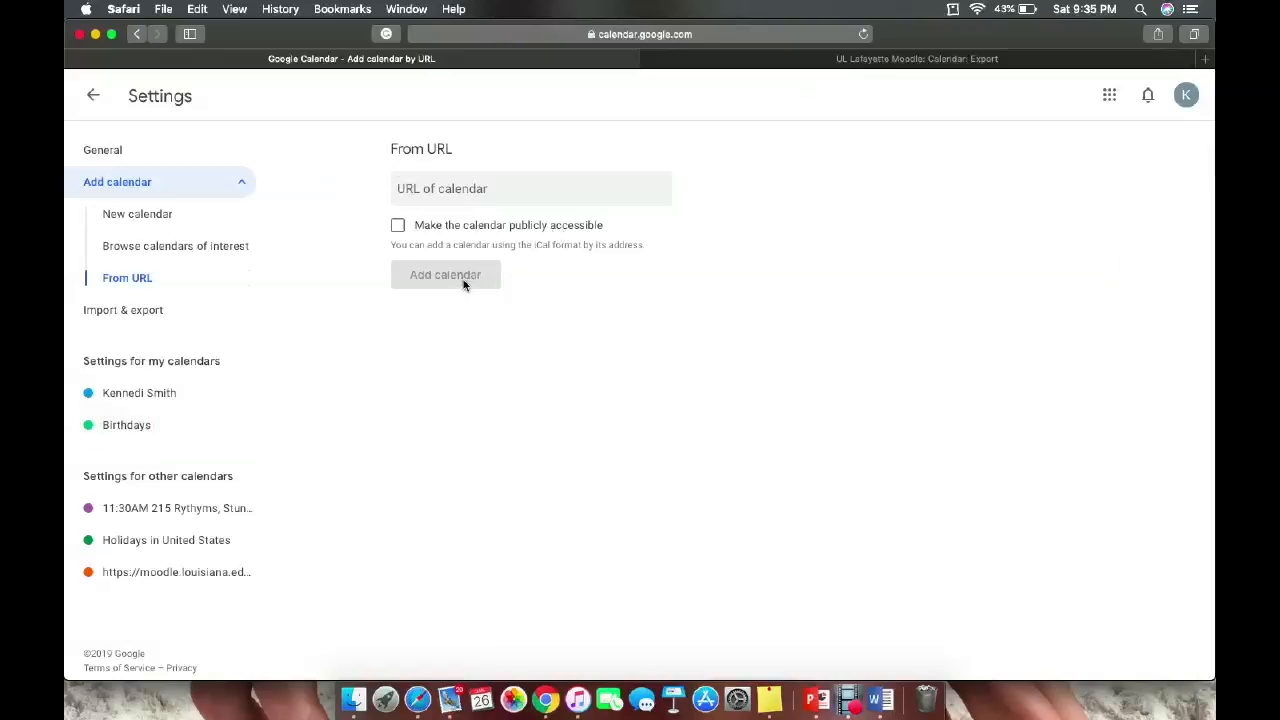
left_click(480, 198)
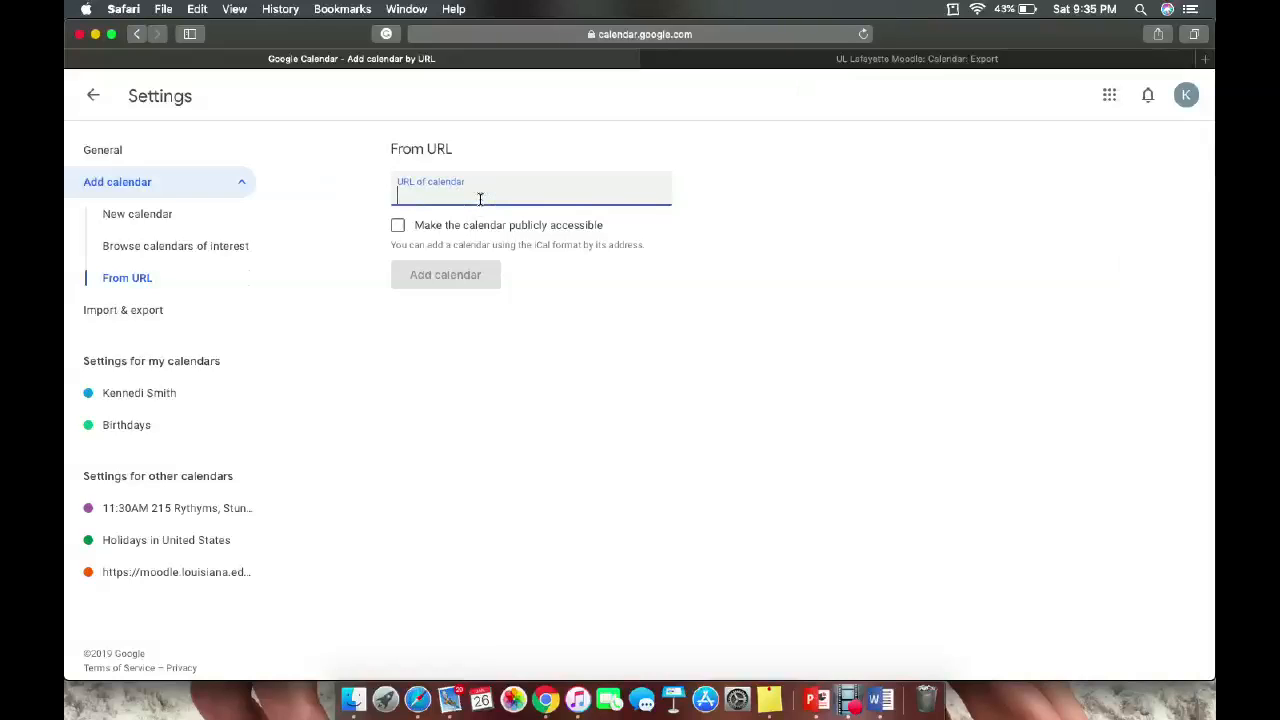
key("super+v")
left_click(475, 272)
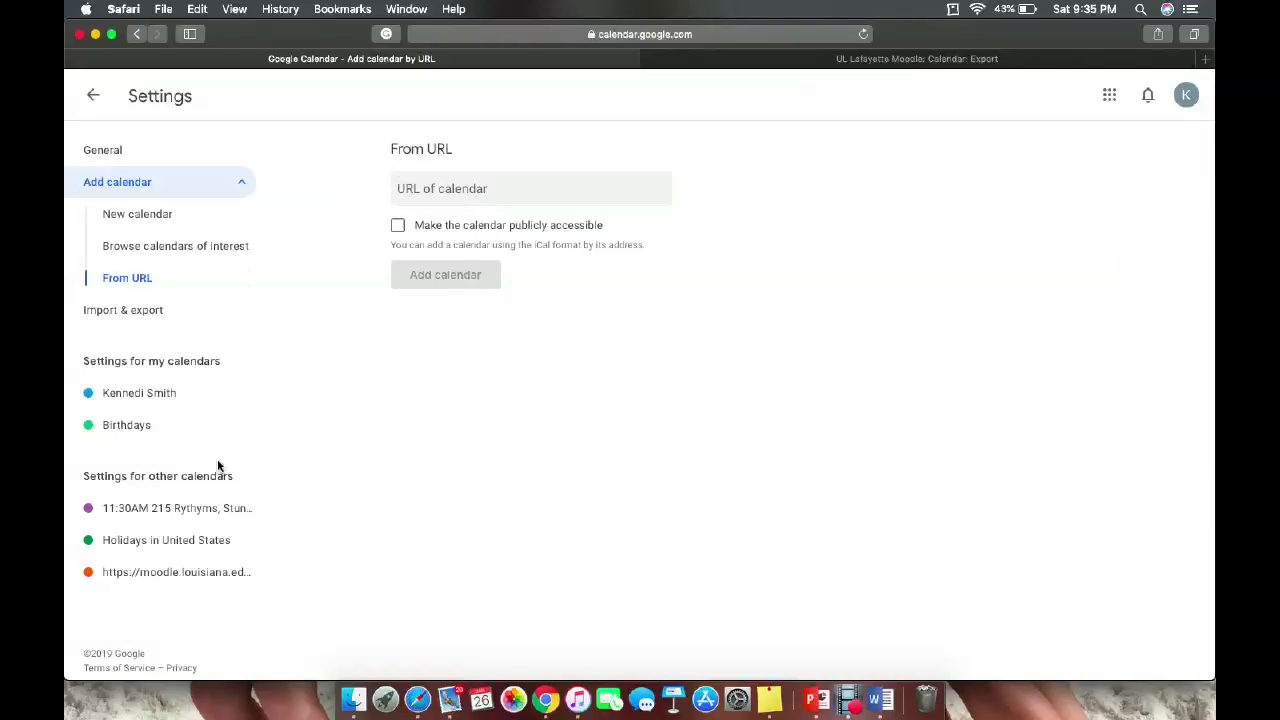
left_click(93, 94)
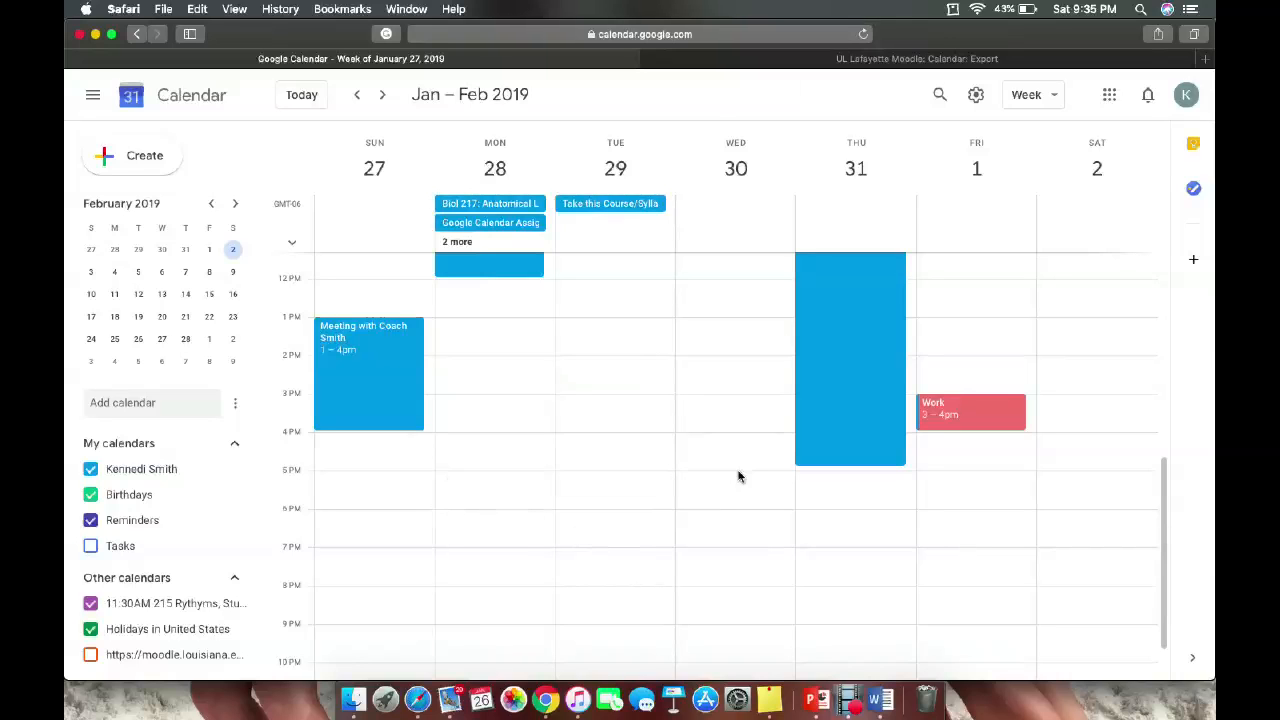
Turn on the moodle calendar under Other calendars to show its course events.
scroll(738, 476, "up", 5)
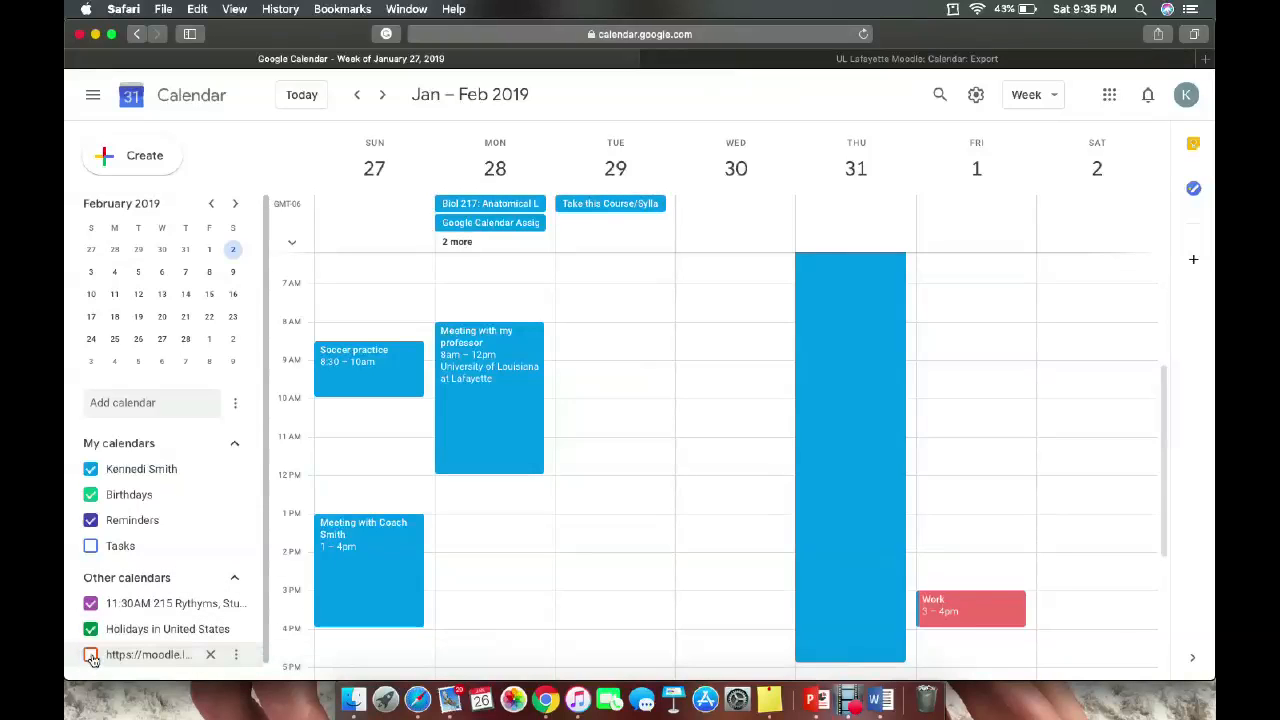
left_click(91, 656)
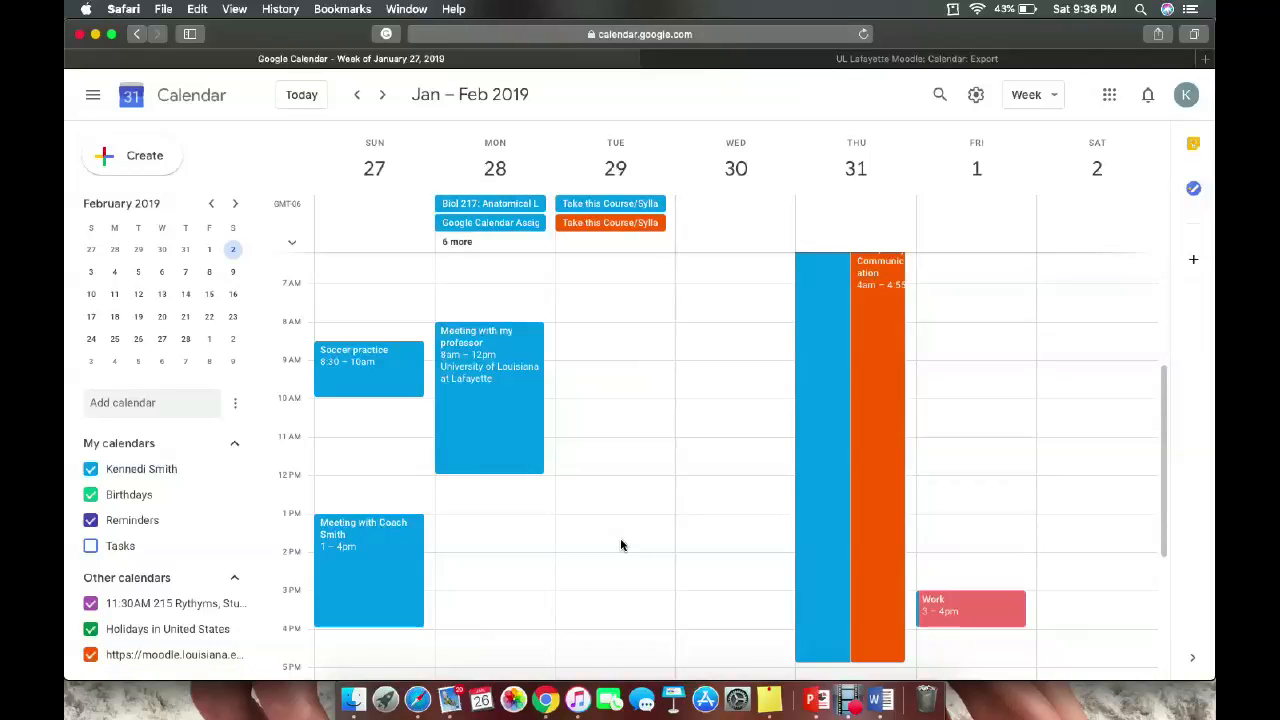
scroll(621, 545, "up", 4)
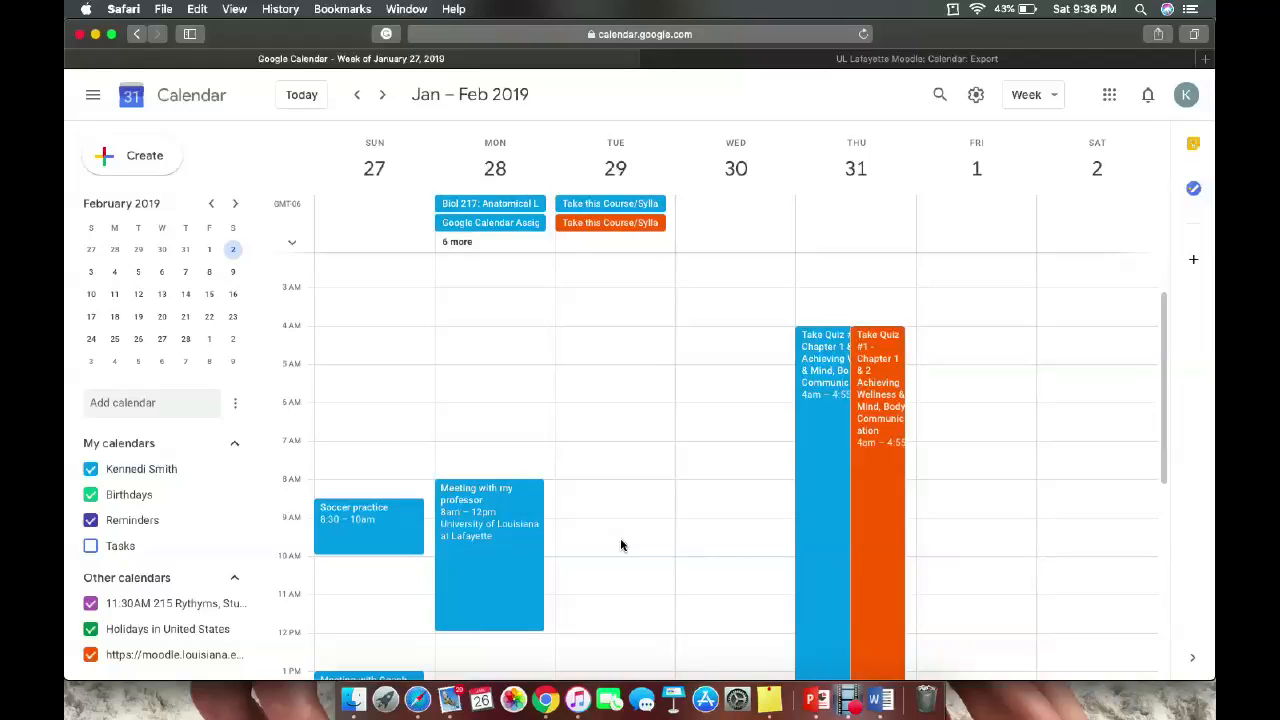
Switch to Month view and scroll through to March 2019.
left_click(1050, 97)
left_click(1048, 194)
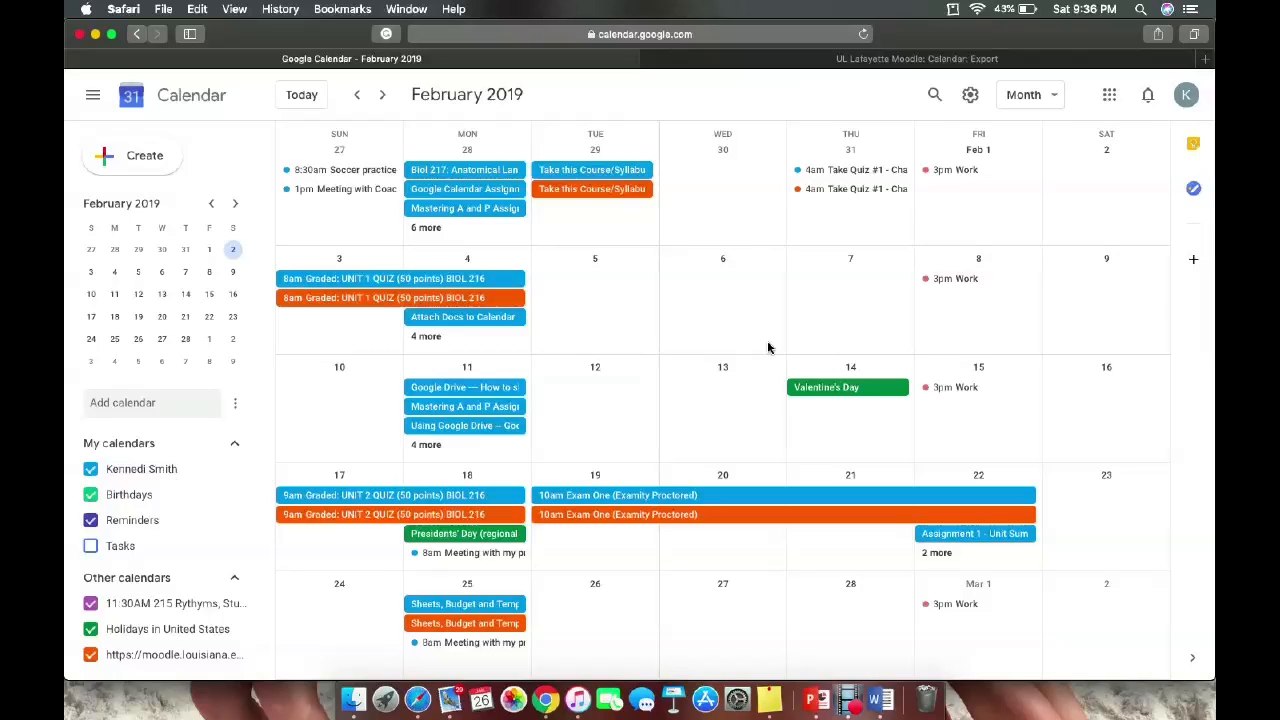
scroll(768, 348, "down", 4)
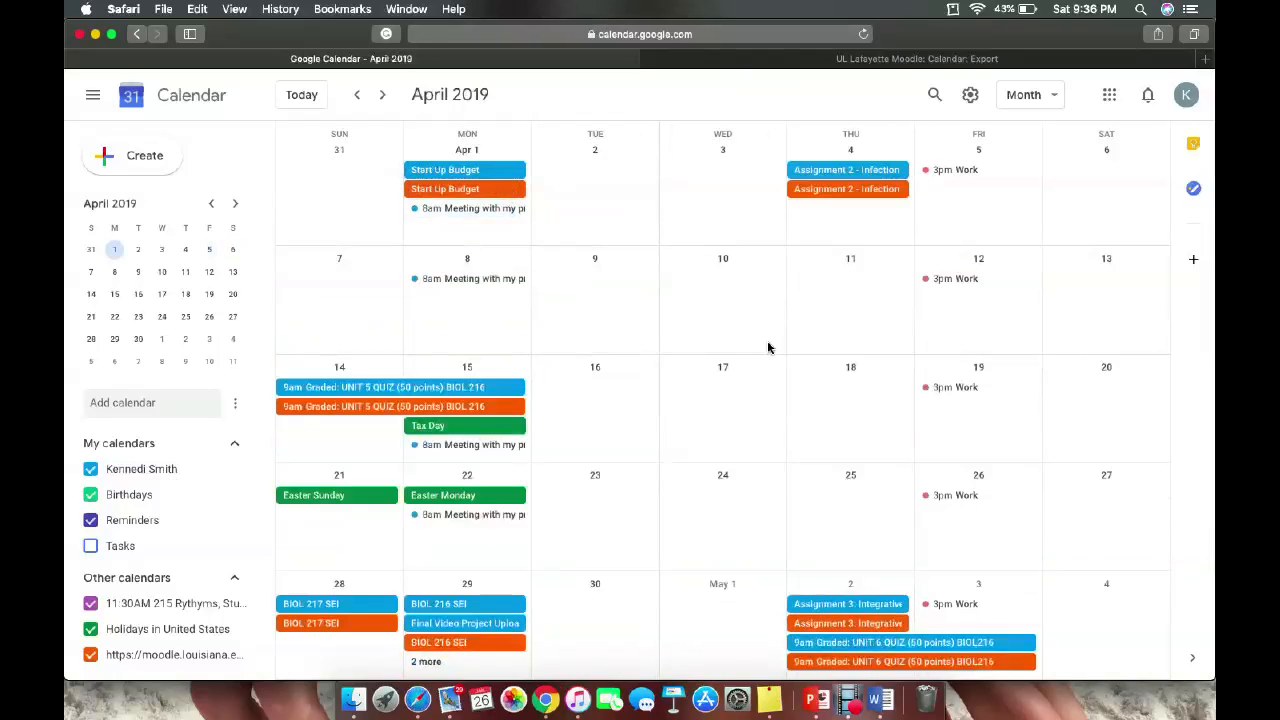
scroll(768, 348, "up", 3)
scroll(768, 348, "down", 2)
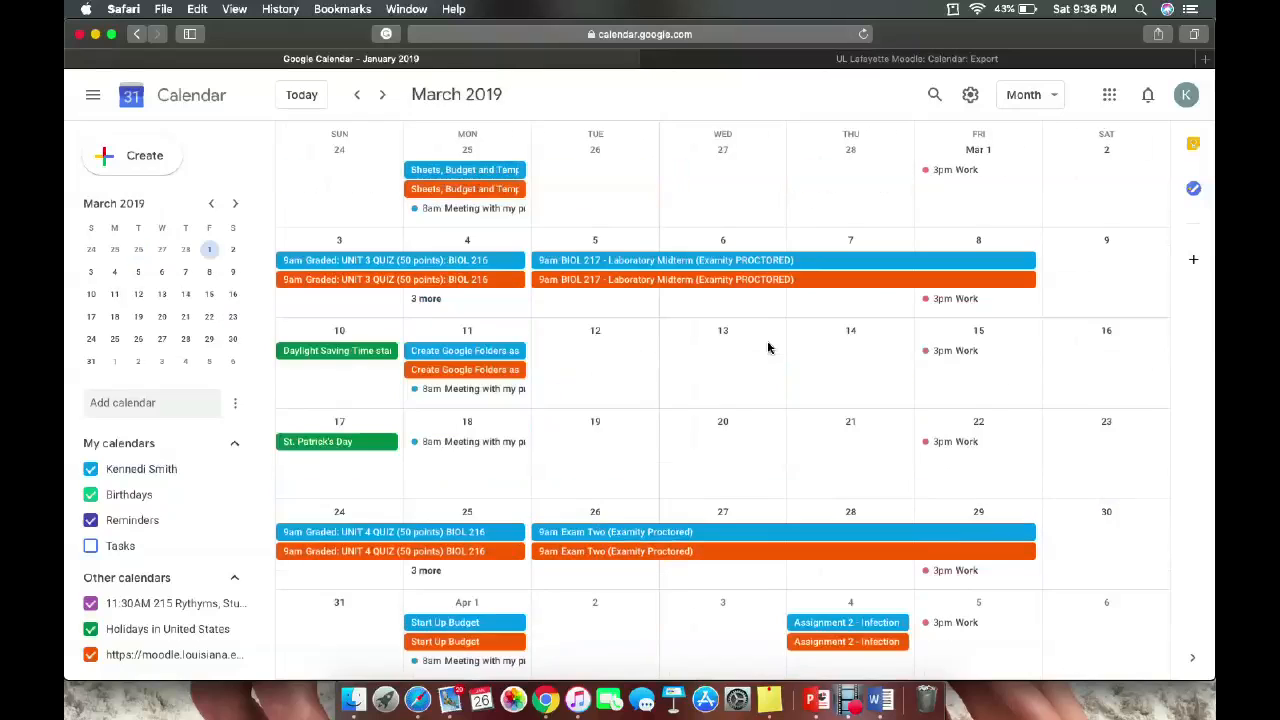